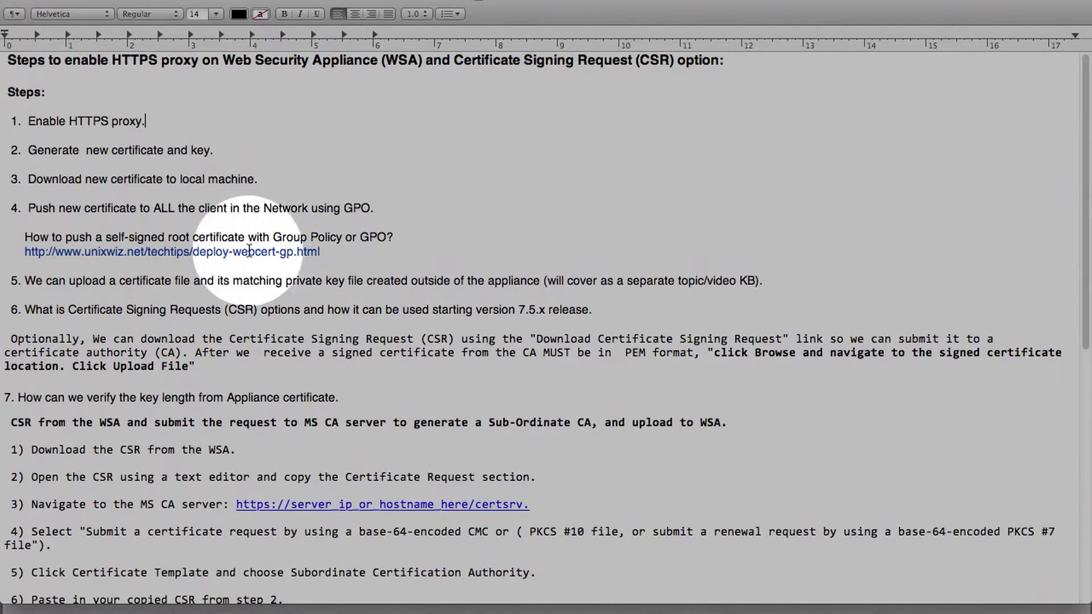
Check the self-signed root certificate Group Policy article, then return to the steps document
{"action": "left_click", "coordinate": [1045, 598]}
{"action": "left_click", "coordinate": [659, 68]}
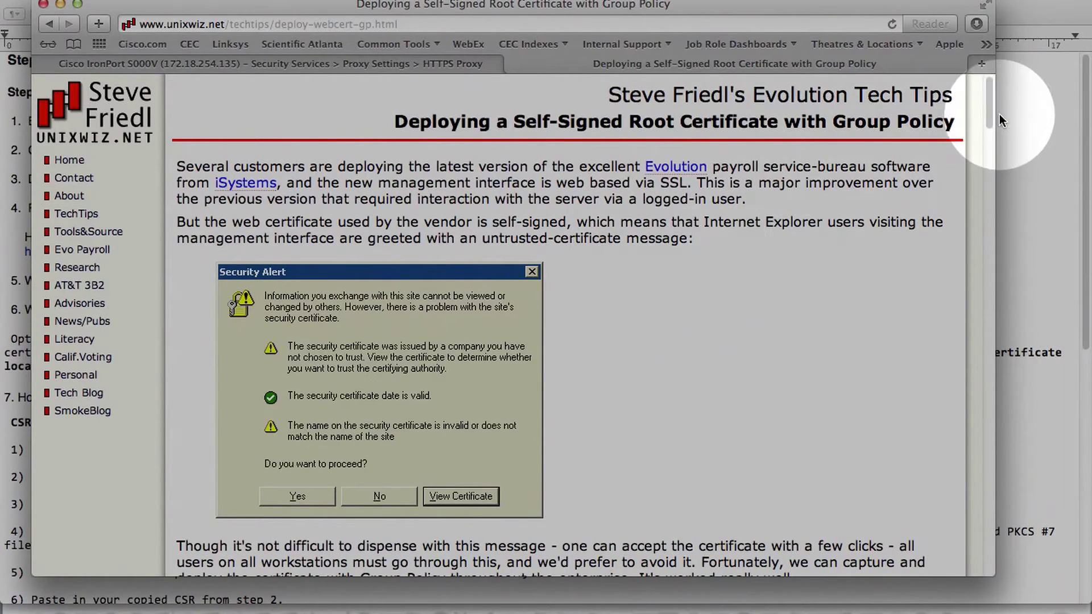
{"action": "left_click_drag", "start_coordinate": [988, 113], "coordinate": [988, 286]}
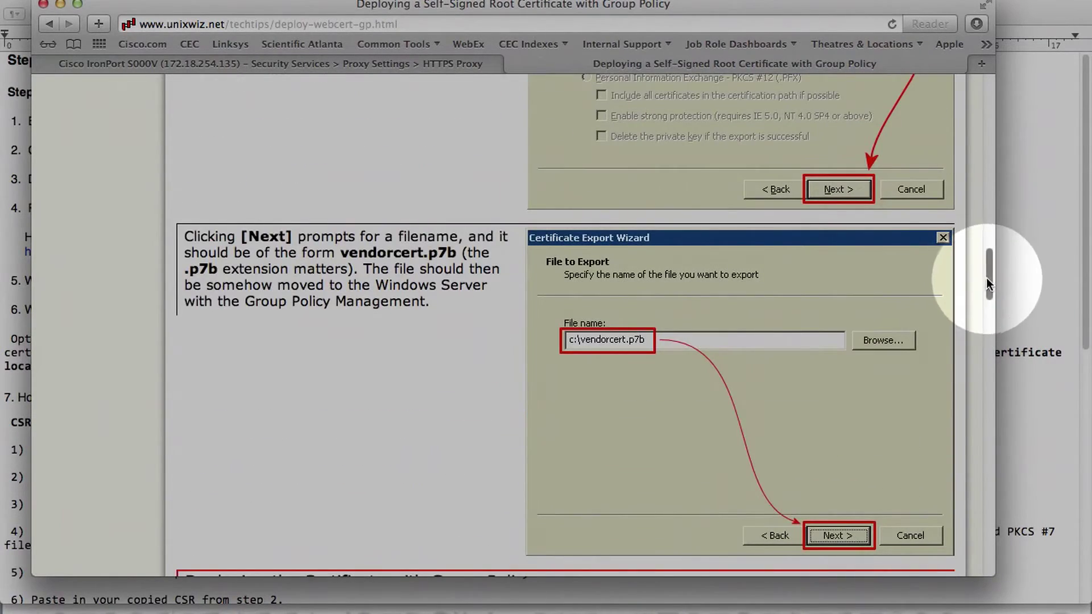
{"action": "left_click_drag", "start_coordinate": [988, 279], "coordinate": [977, 428]}
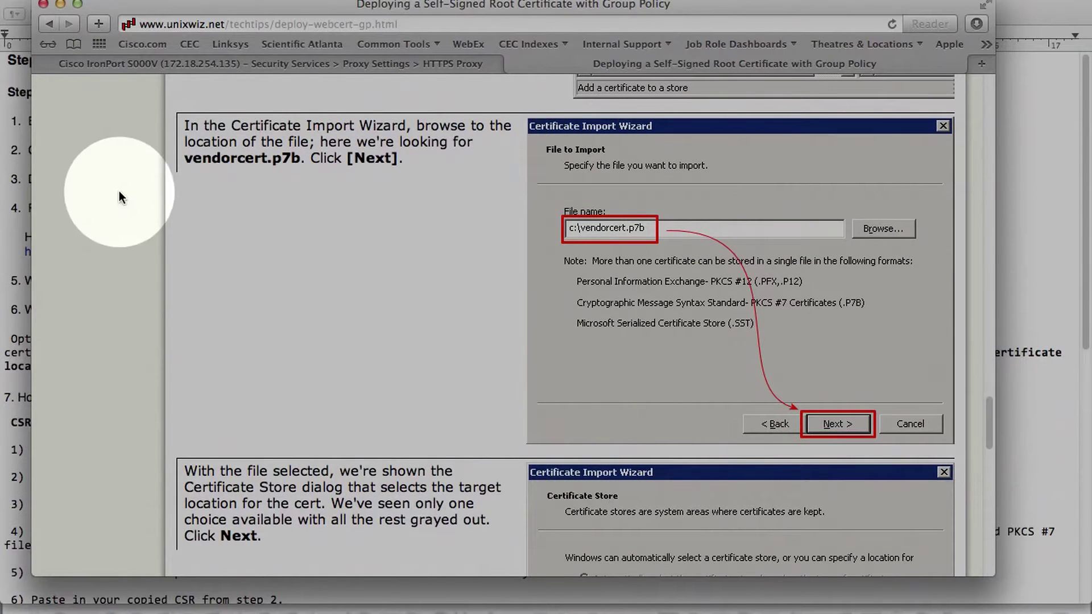
{"action": "left_click", "coordinate": [60, 5]}
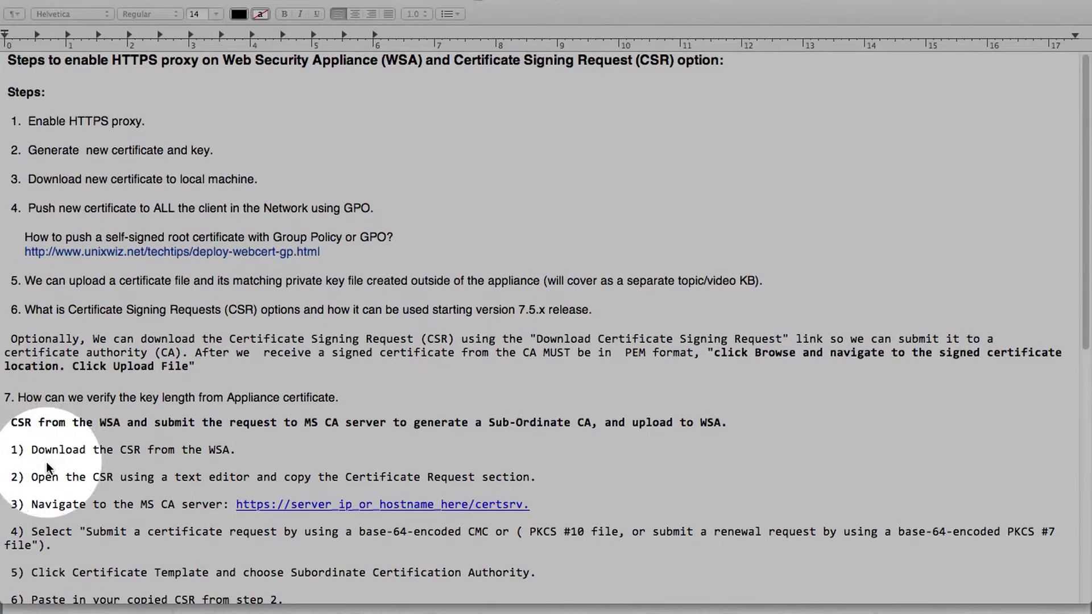
{"action": "scroll", "coordinate": [46, 462], "scroll_direction": "down", "scroll_amount": 2}
{"action": "scroll", "coordinate": [46, 457], "scroll_direction": "down", "scroll_amount": 2}
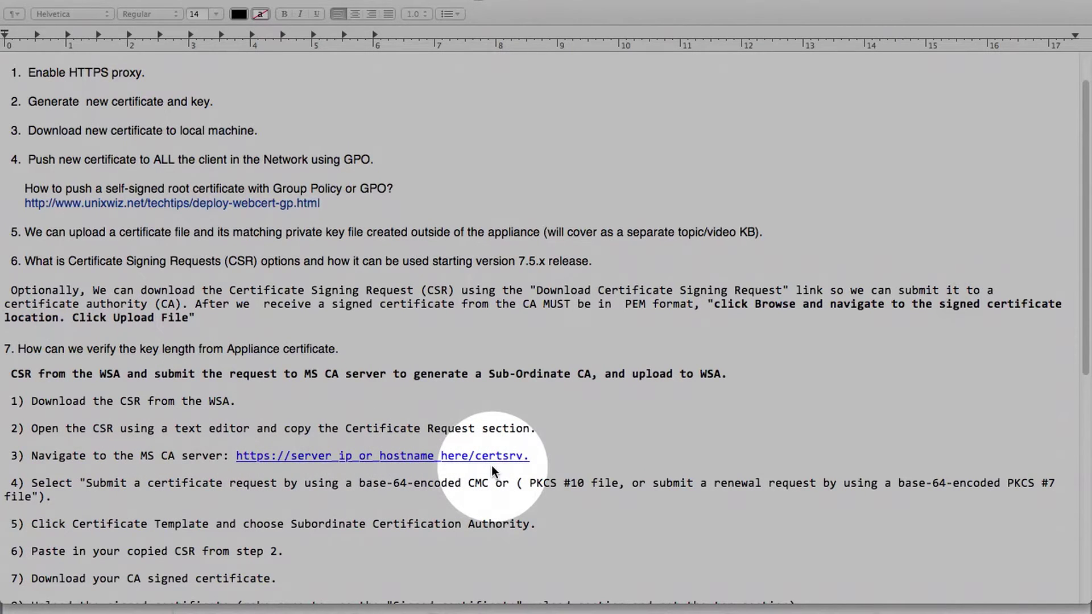
{"action": "type", "text": "."}
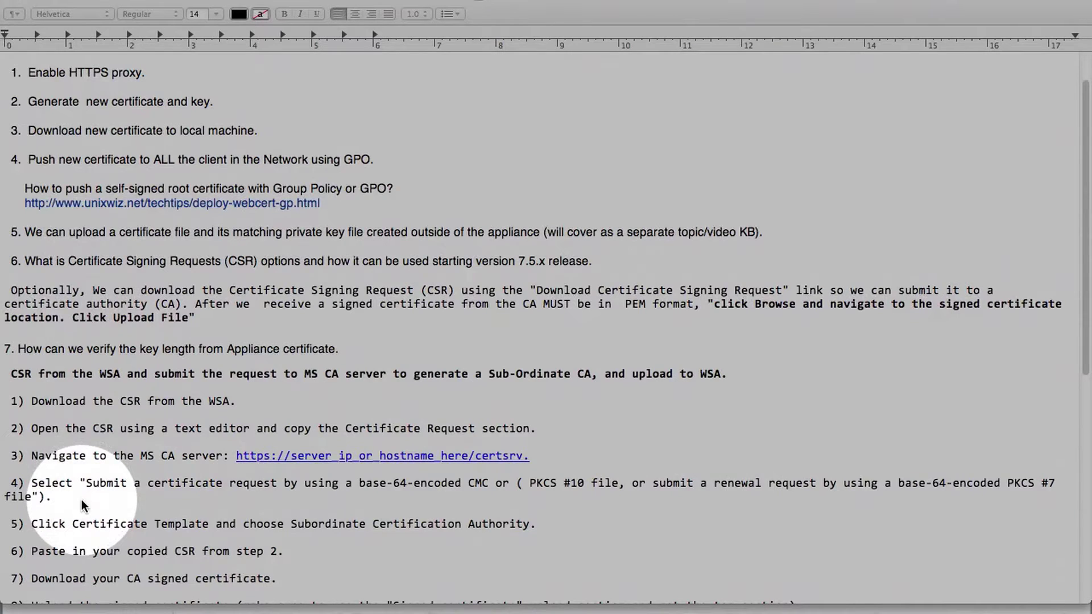
{"action": "scroll", "coordinate": [82, 504], "scroll_direction": "down", "scroll_amount": 2}
{"action": "scroll", "coordinate": [81, 505], "scroll_direction": "down", "scroll_amount": 1}
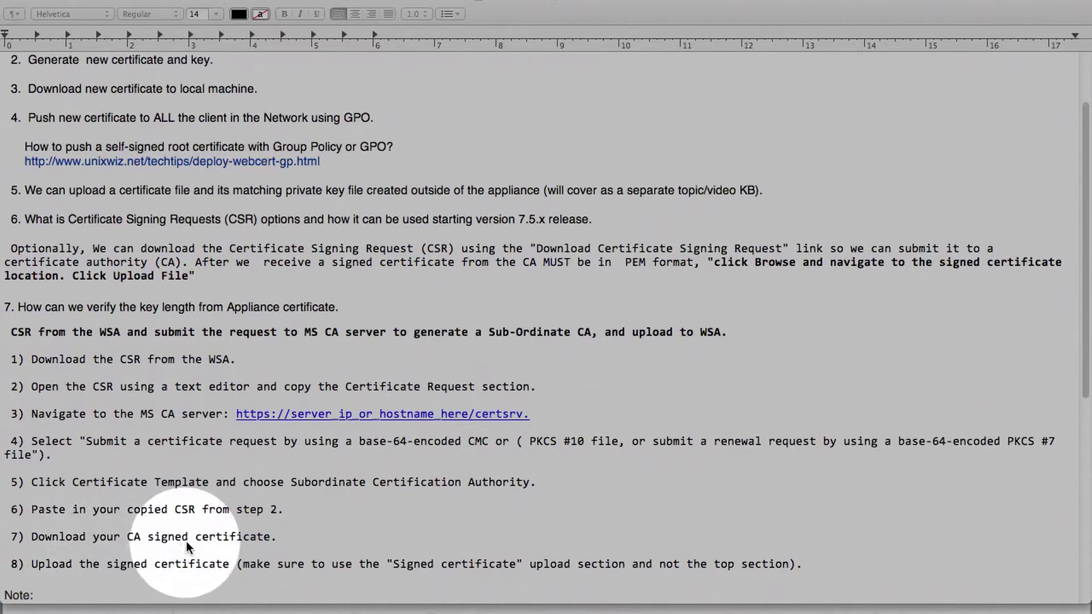
{"action": "scroll", "coordinate": [200, 542], "scroll_direction": "down", "scroll_amount": 1}
{"action": "scroll", "coordinate": [199, 541], "scroll_direction": "down", "scroll_amount": 1}
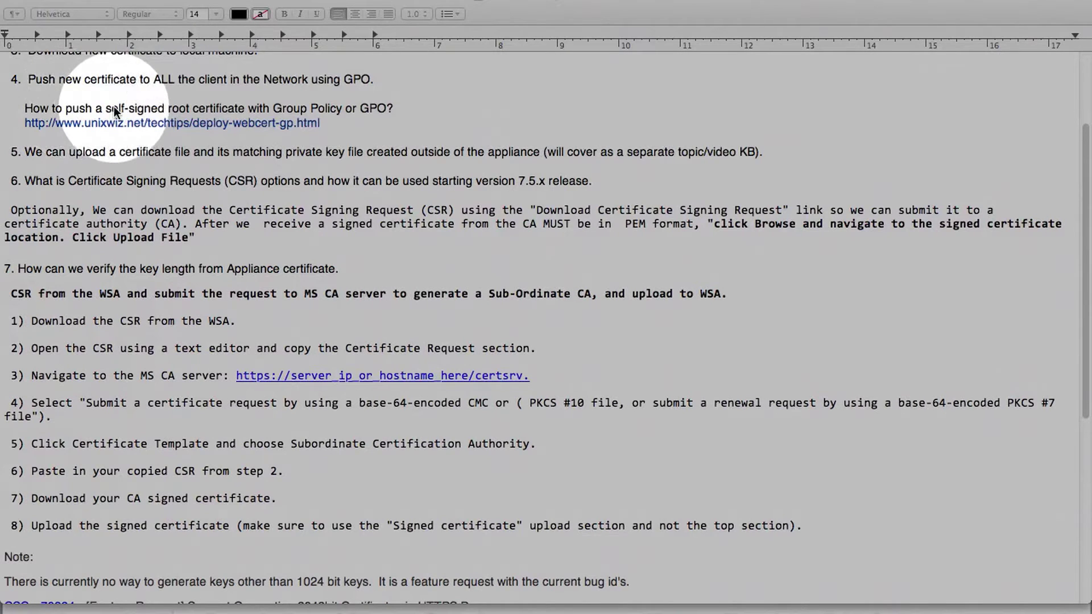
{"action": "scroll", "coordinate": [76, 405], "scroll_direction": "down", "scroll_amount": 1}
{"action": "scroll", "coordinate": [76, 407], "scroll_direction": "down", "scroll_amount": 1}
{"action": "scroll", "coordinate": [77, 407], "scroll_direction": "down", "scroll_amount": 3}
{"action": "scroll", "coordinate": [75, 407], "scroll_direction": "down", "scroll_amount": 3}
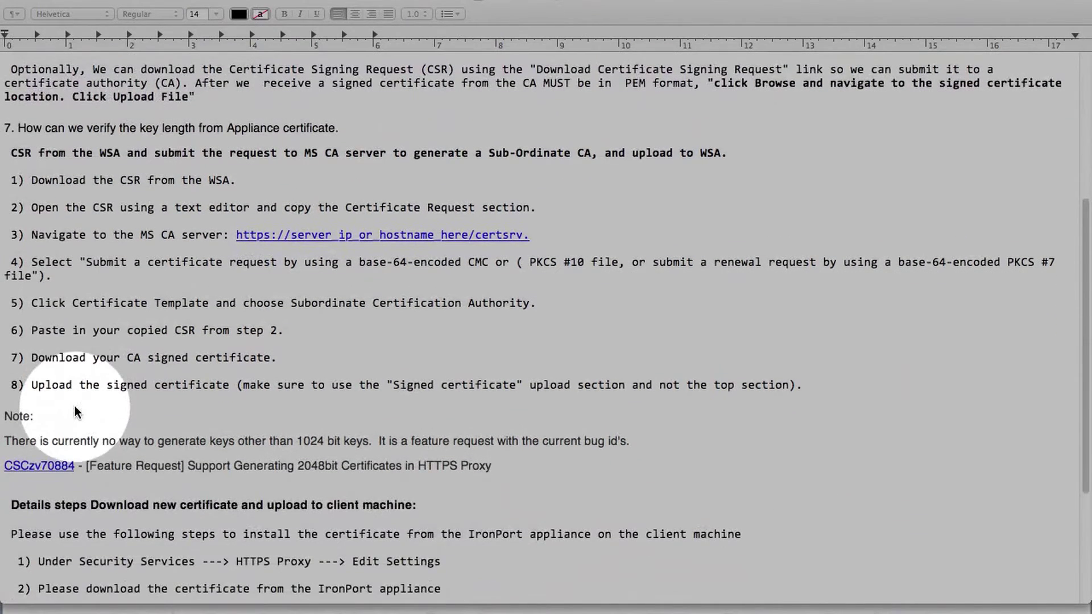
{"action": "scroll", "coordinate": [74, 411], "scroll_direction": "up", "scroll_amount": 1}
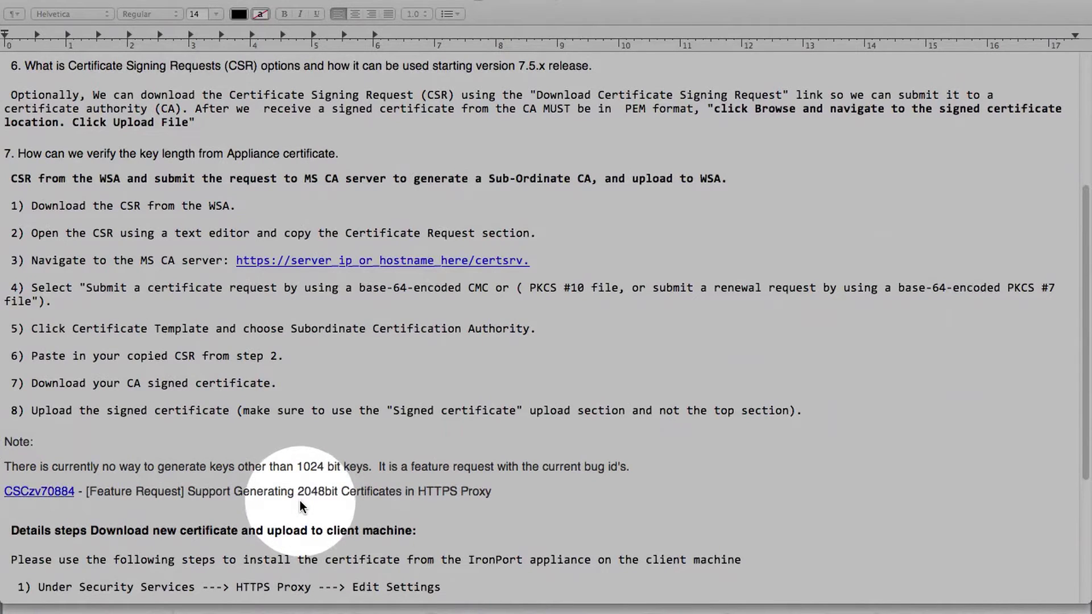
{"action": "scroll", "coordinate": [300, 501], "scroll_direction": "down", "scroll_amount": 2}
{"action": "scroll", "coordinate": [299, 502], "scroll_direction": "down", "scroll_amount": 2}
{"action": "scroll", "coordinate": [300, 500], "scroll_direction": "down", "scroll_amount": 2}
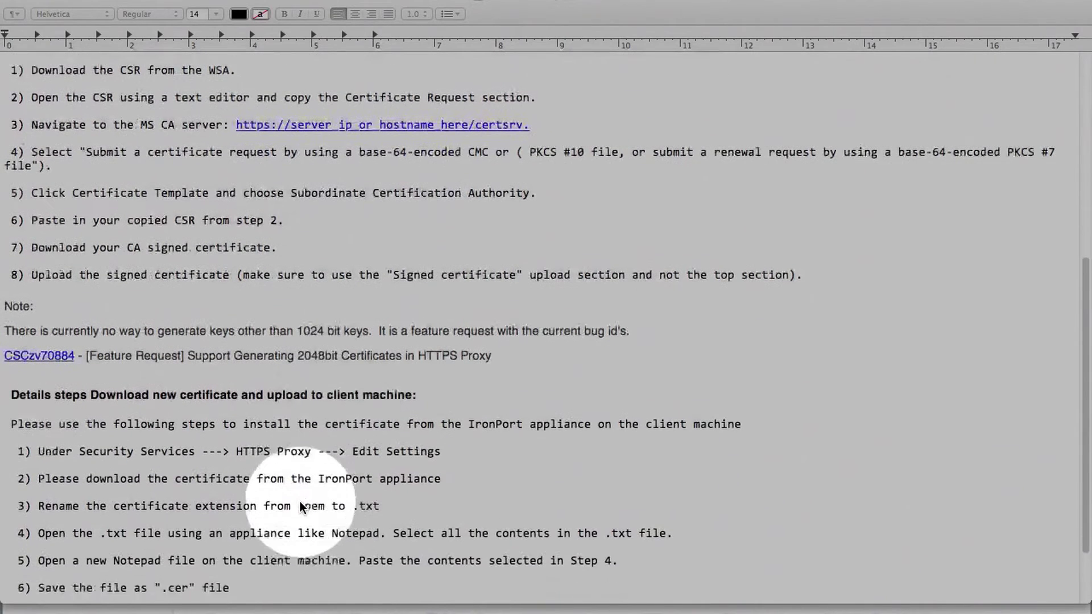
{"action": "scroll", "coordinate": [300, 501], "scroll_direction": "down", "scroll_amount": 2}
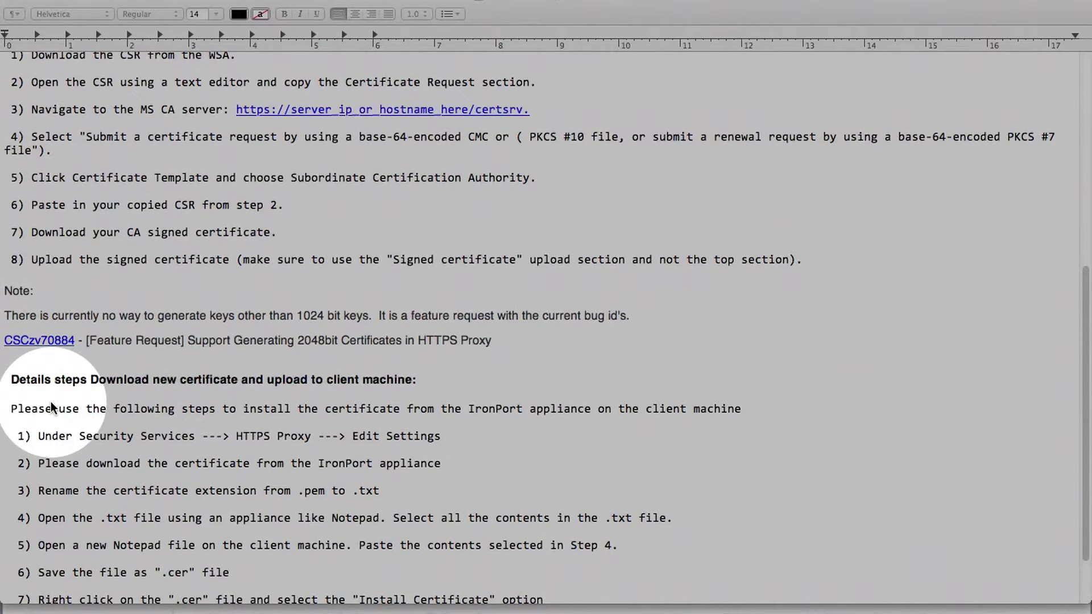
{"action": "scroll", "coordinate": [51, 408], "scroll_direction": "down", "scroll_amount": 1}
{"action": "scroll", "coordinate": [52, 407], "scroll_direction": "down", "scroll_amount": 2}
{"action": "scroll", "coordinate": [51, 408], "scroll_direction": "down", "scroll_amount": 2}
{"action": "scroll", "coordinate": [51, 403], "scroll_direction": "up", "scroll_amount": 1}
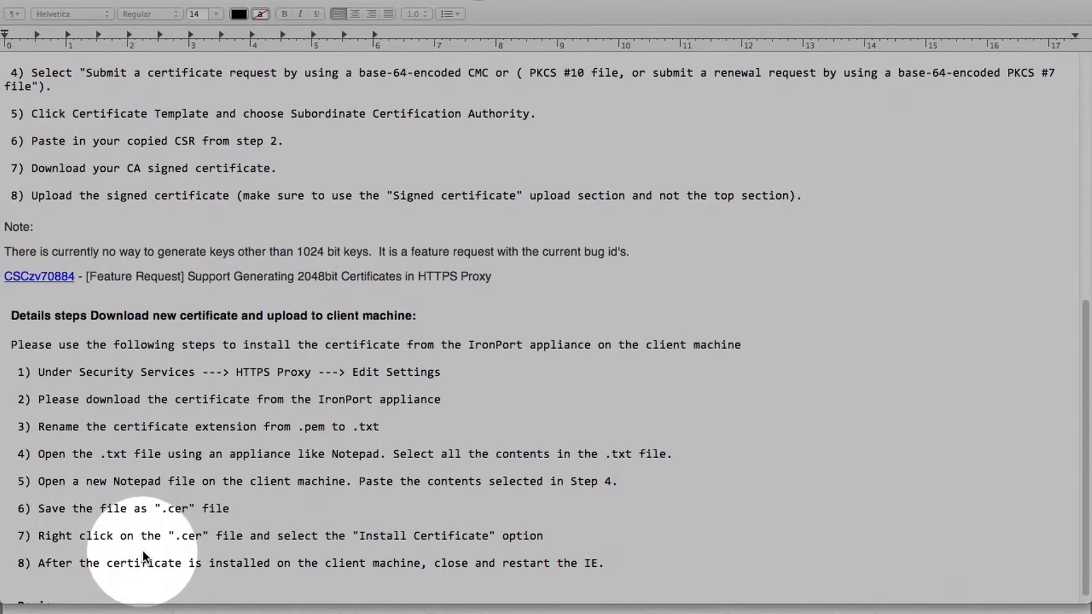
{"action": "scroll", "coordinate": [143, 548], "scroll_direction": "down", "scroll_amount": 1}
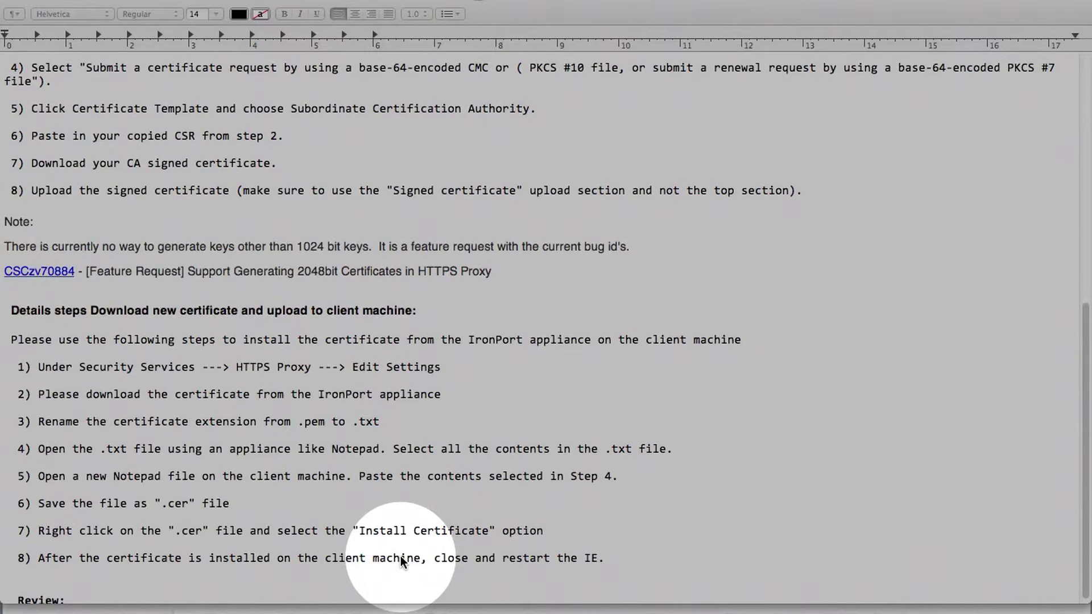
{"action": "scroll", "coordinate": [402, 561], "scroll_direction": "up", "scroll_amount": 1}
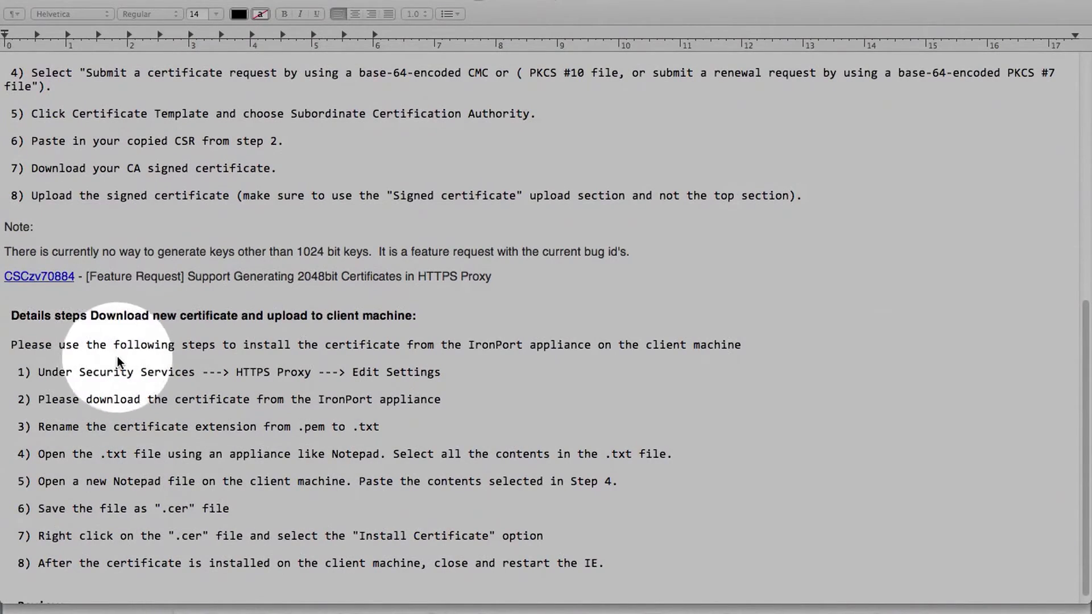
{"action": "scroll", "coordinate": [117, 363], "scroll_direction": "up", "scroll_amount": 5}
{"action": "scroll", "coordinate": [121, 370], "scroll_direction": "up", "scroll_amount": 6}
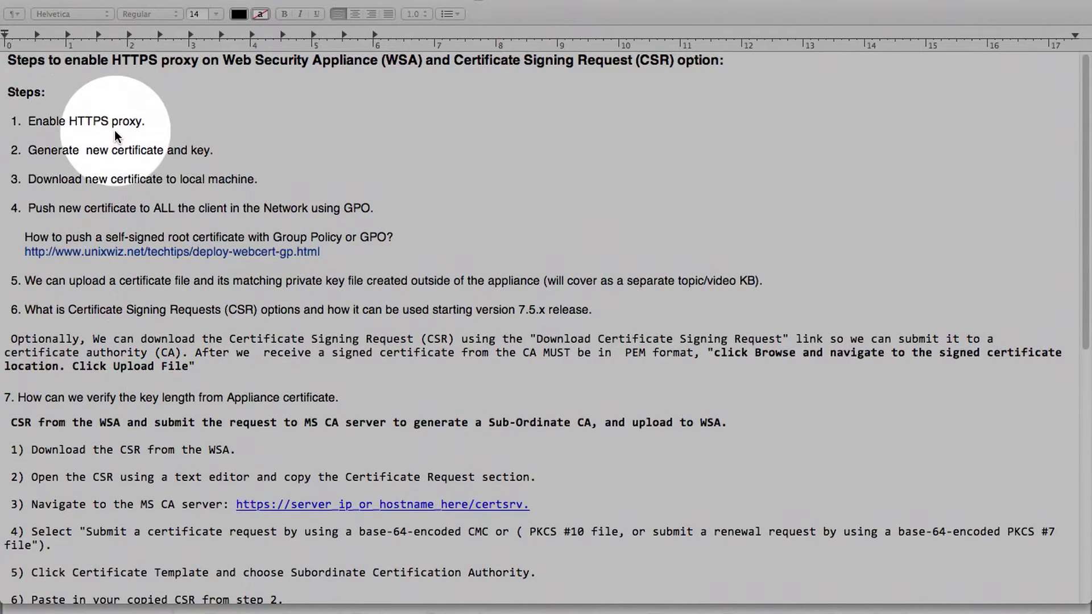
Bring the appliance web interface forward on its HTTPS Proxy page
{"action": "left_click", "coordinate": [1036, 596]}
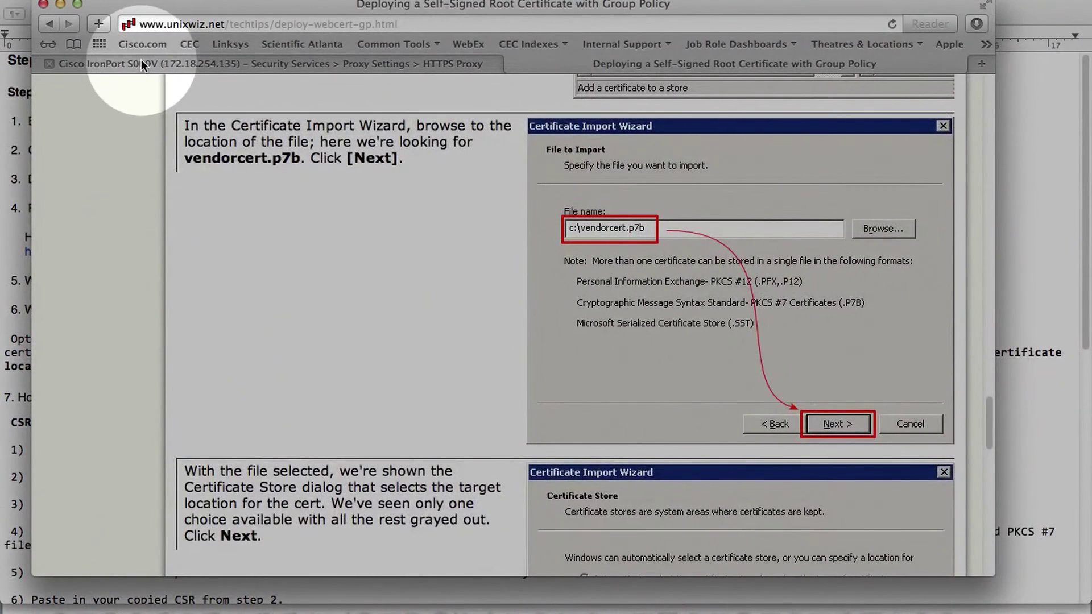
{"action": "left_click", "coordinate": [140, 62]}
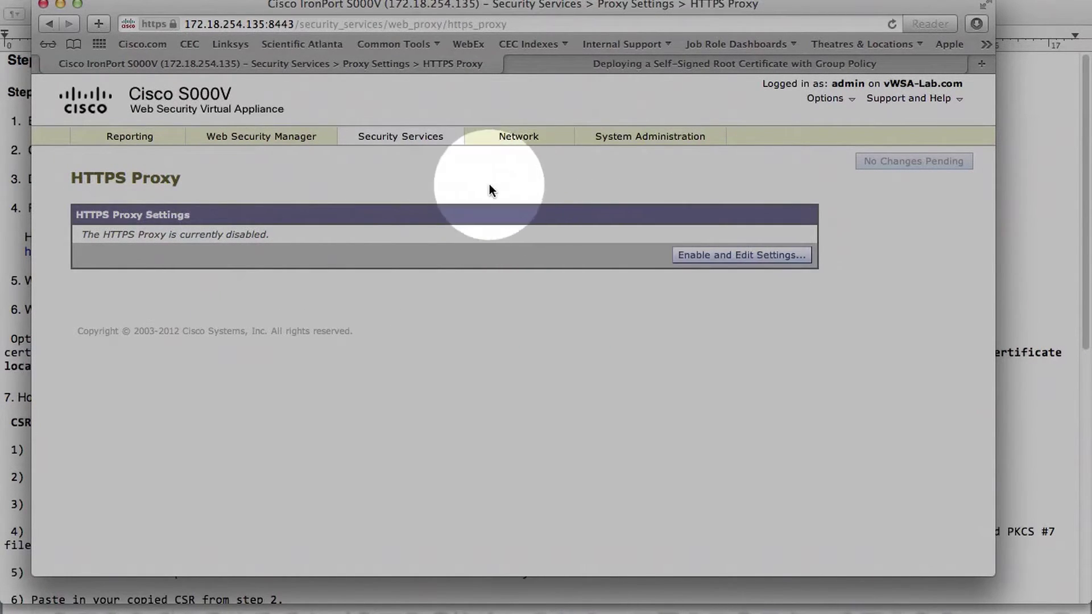
{"action": "mouse_move", "coordinate": [401, 136]}
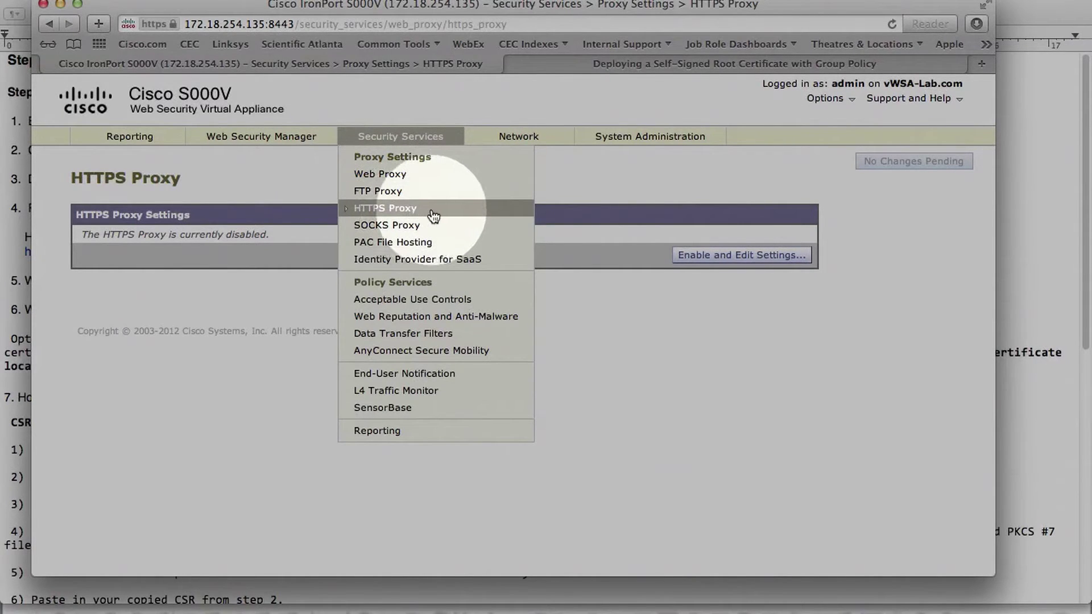
Log back in as admin, then enable the HTTPS proxy and edit its settings (port 443)
{"action": "left_click", "coordinate": [727, 378]}
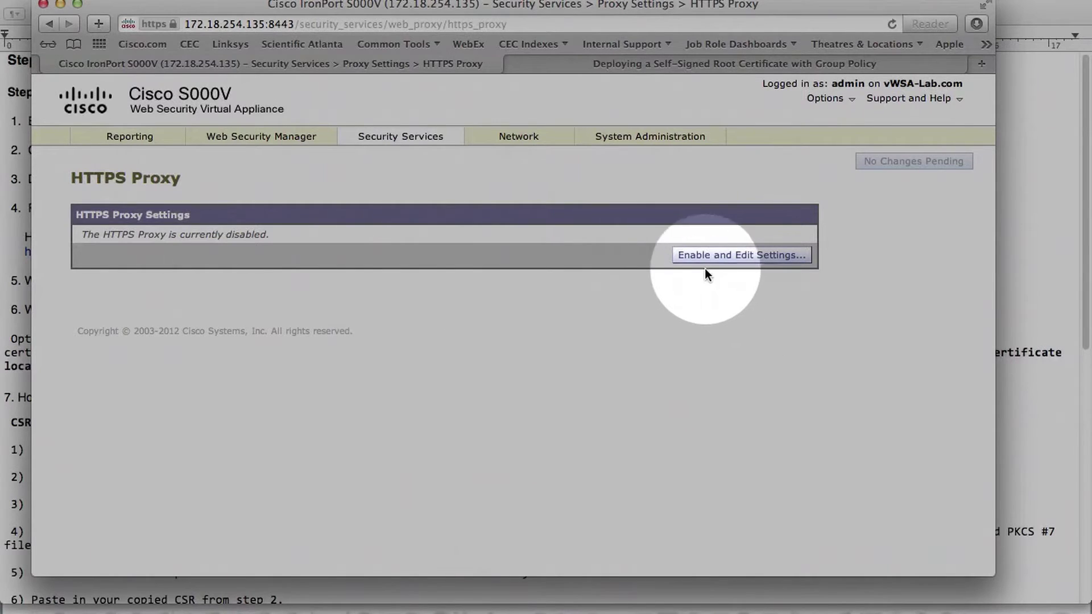
{"action": "left_click", "coordinate": [708, 259]}
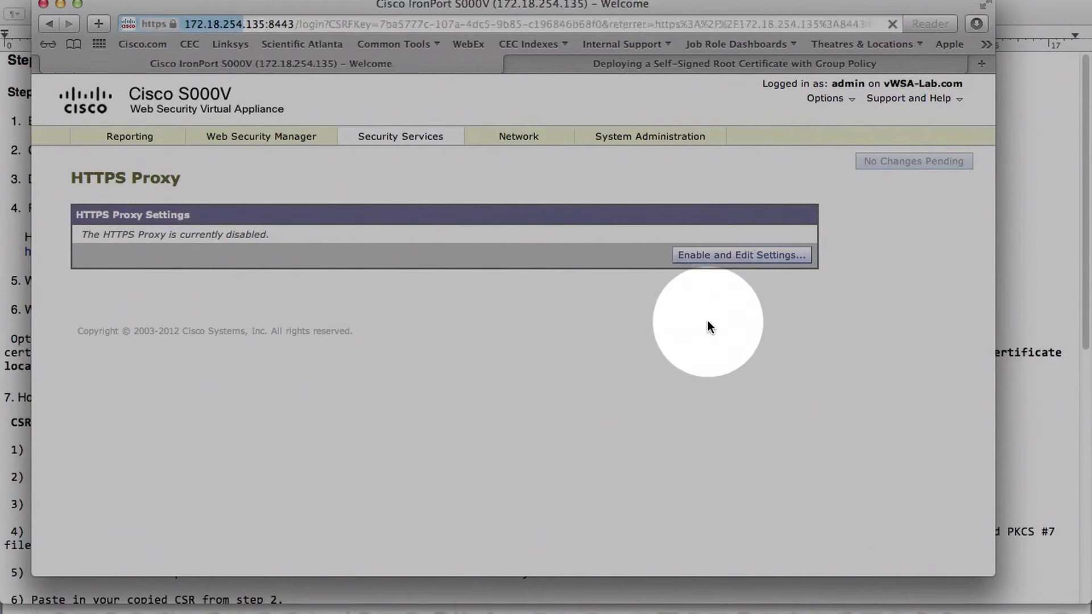
{"action": "type", "text": "admin"}
{"action": "key", "text": "Tab"}
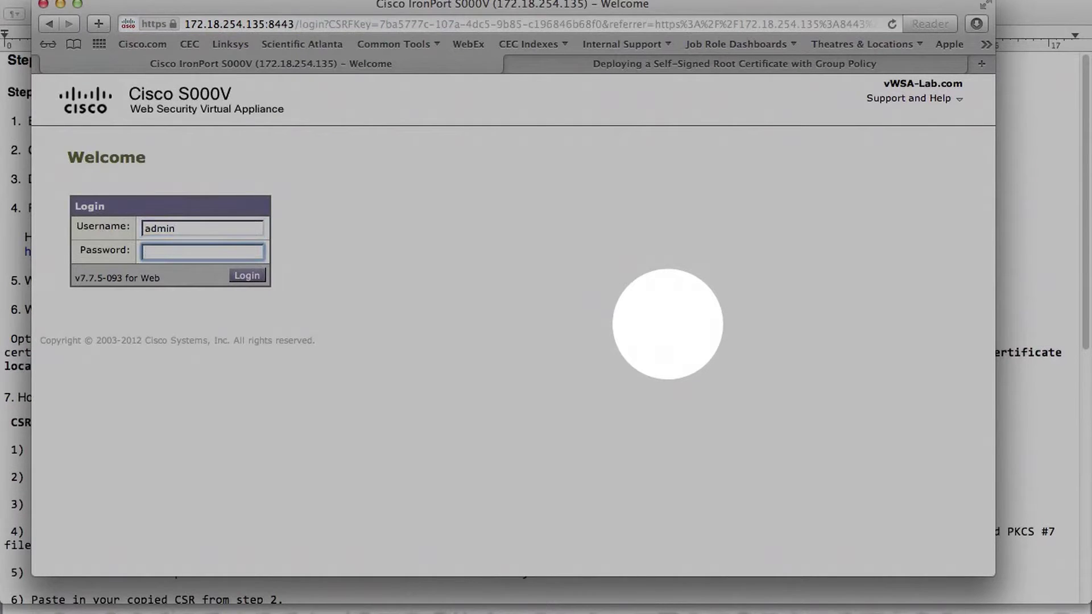
{"action": "type", "text": "npor"}
{"action": "key", "text": "Return"}
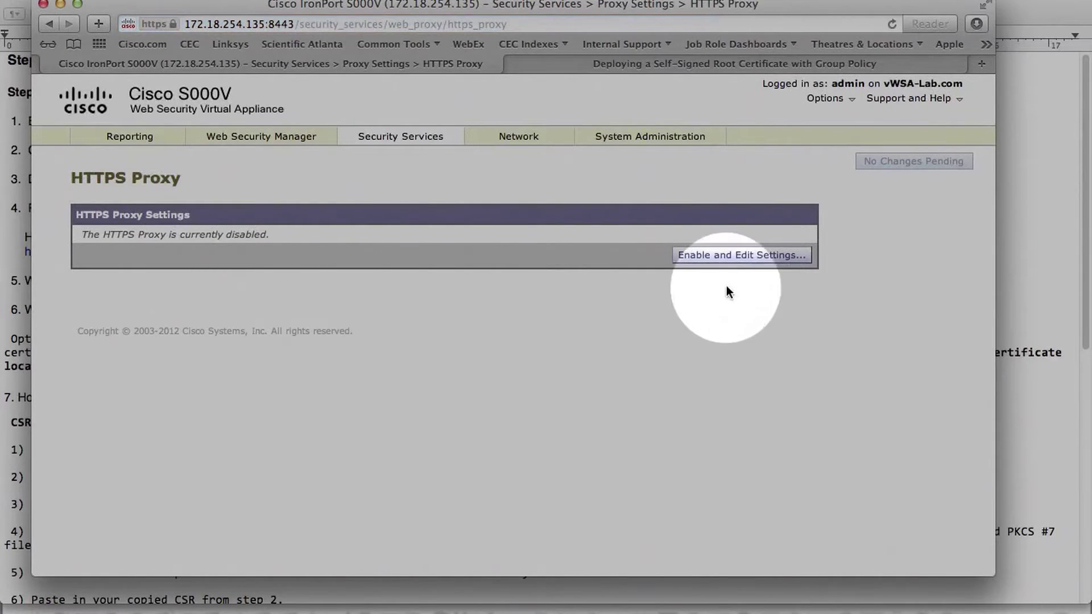
{"action": "left_click", "coordinate": [742, 255]}
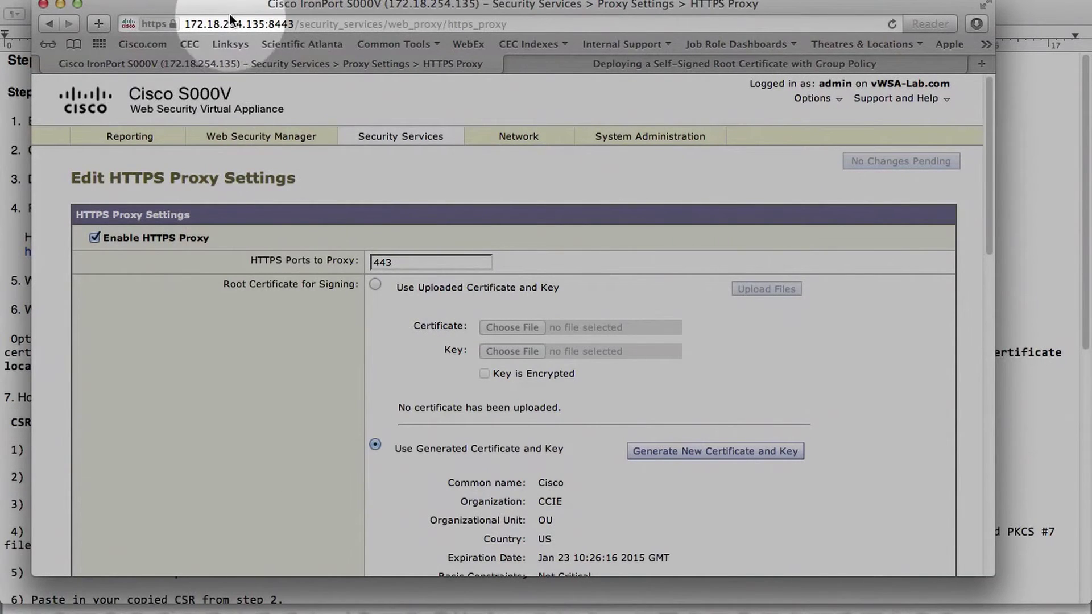
{"action": "left_click_drag", "start_coordinate": [228, 8], "coordinate": [662, 21]}
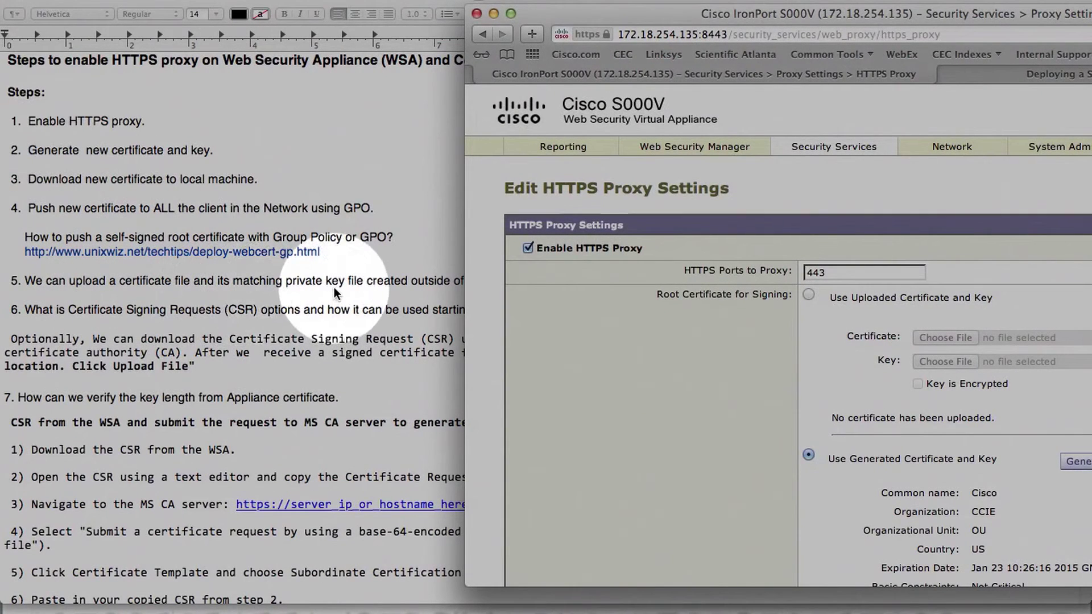
{"action": "left_click_drag", "start_coordinate": [689, 17], "coordinate": [867, 13]}
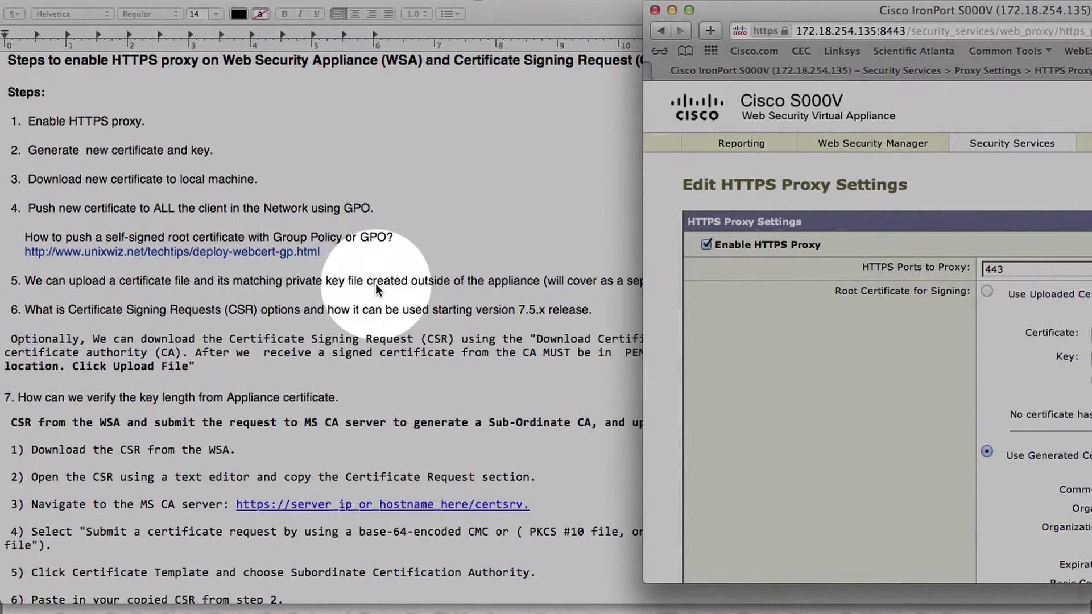
{"action": "left_click_drag", "start_coordinate": [830, 10], "coordinate": [266, 17]}
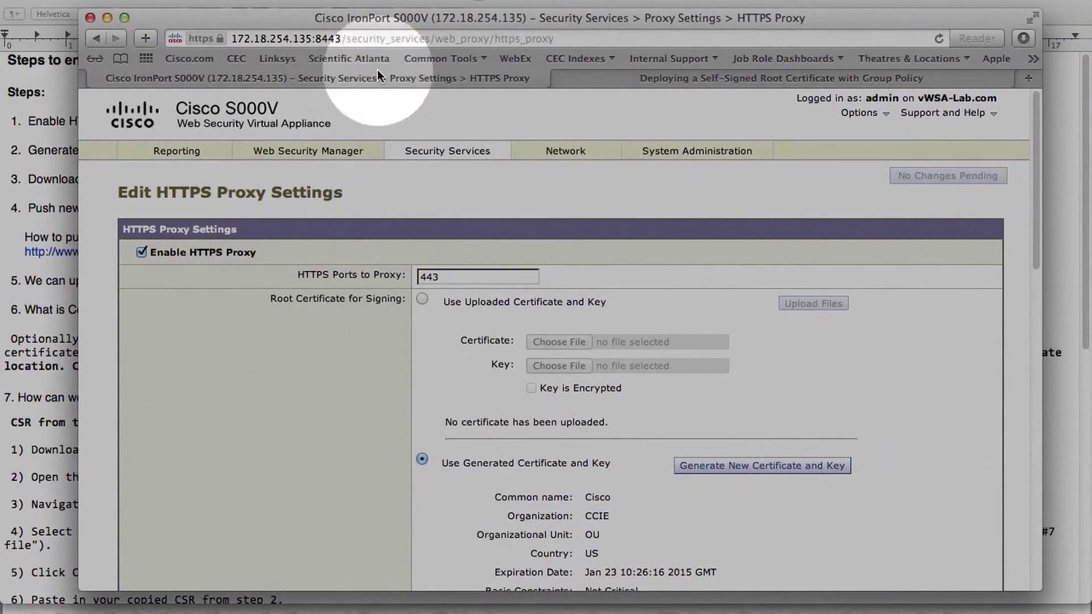
Enlarge the browser and open Generate New Certificate and Key for the signing root
{"action": "left_click", "coordinate": [1032, 18]}
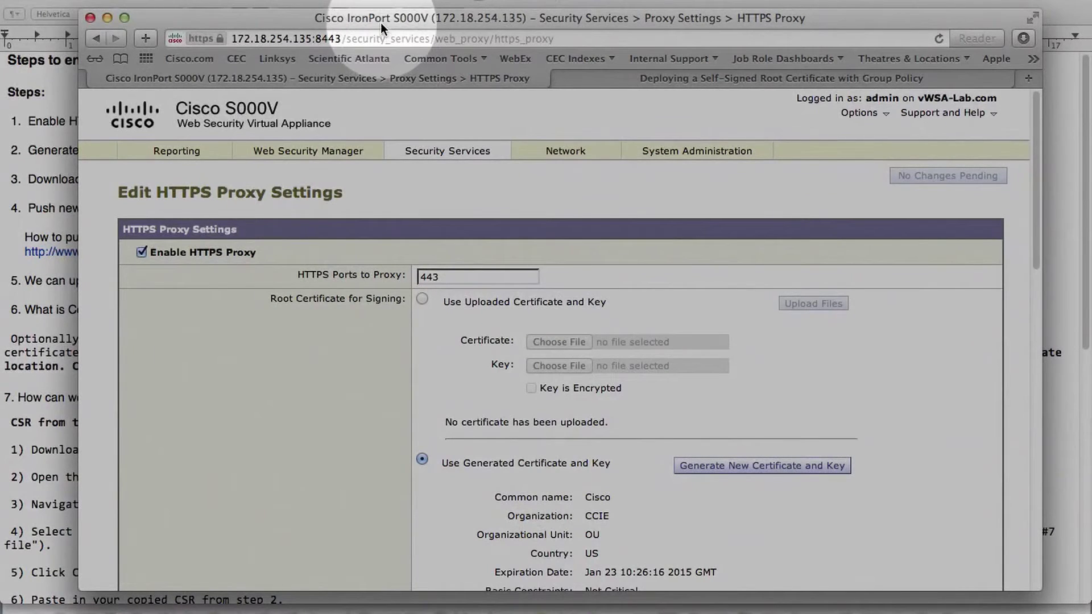
{"action": "left_click_drag", "start_coordinate": [384, 24], "coordinate": [363, 2]}
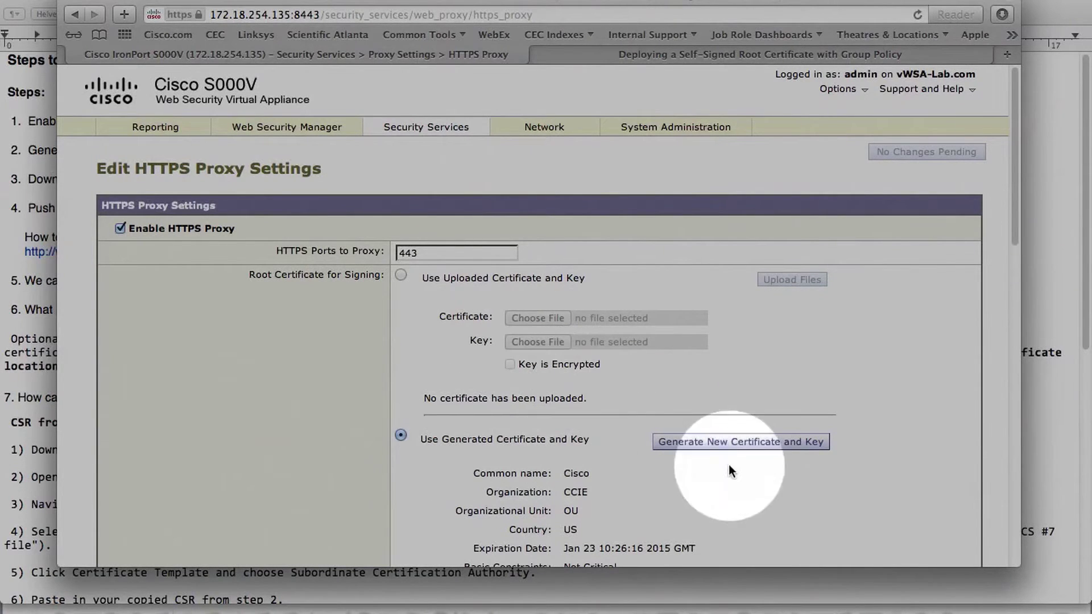
{"action": "scroll", "coordinate": [775, 500], "scroll_direction": "down", "scroll_amount": 3}
{"action": "scroll", "coordinate": [779, 506], "scroll_direction": "down", "scroll_amount": 3}
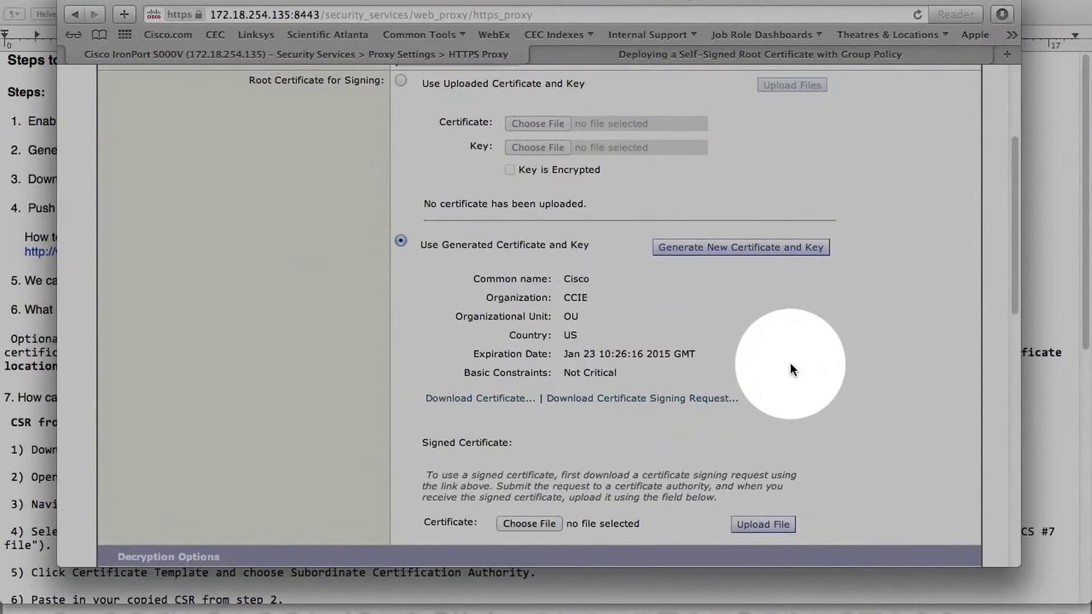
{"action": "left_click", "coordinate": [707, 248]}
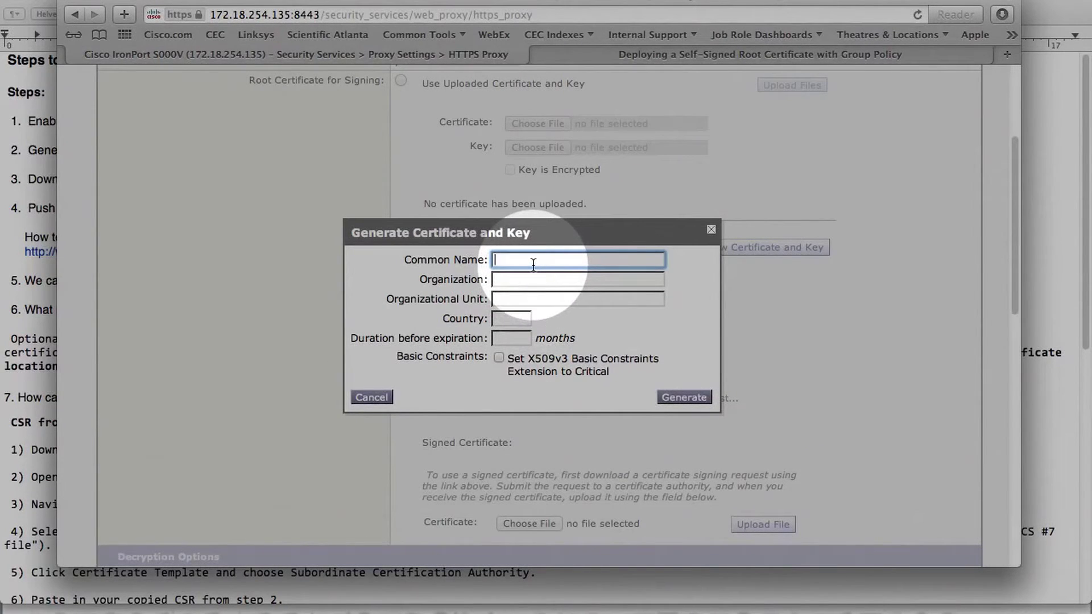
{"action": "type", "text": "Demop"}
Generate certificate Demo Cert: organization Test, unit Lab, country US, 12 months
{"action": "key", "text": "Tab"}
{"action": "type", "text": "st"}
{"action": "type", "text": "Test"}
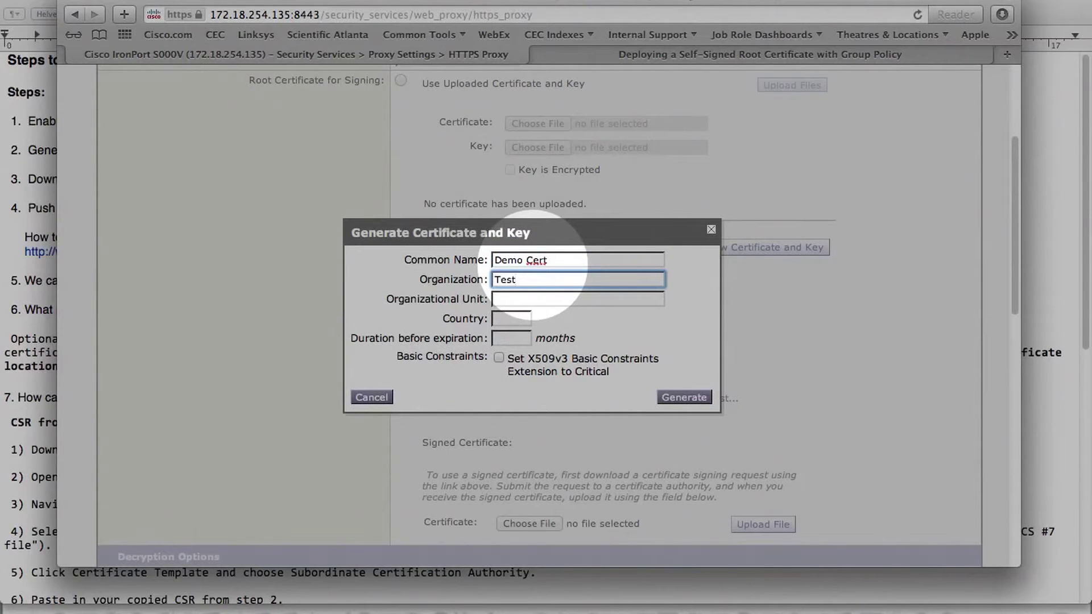
{"action": "key", "text": "Tab"}
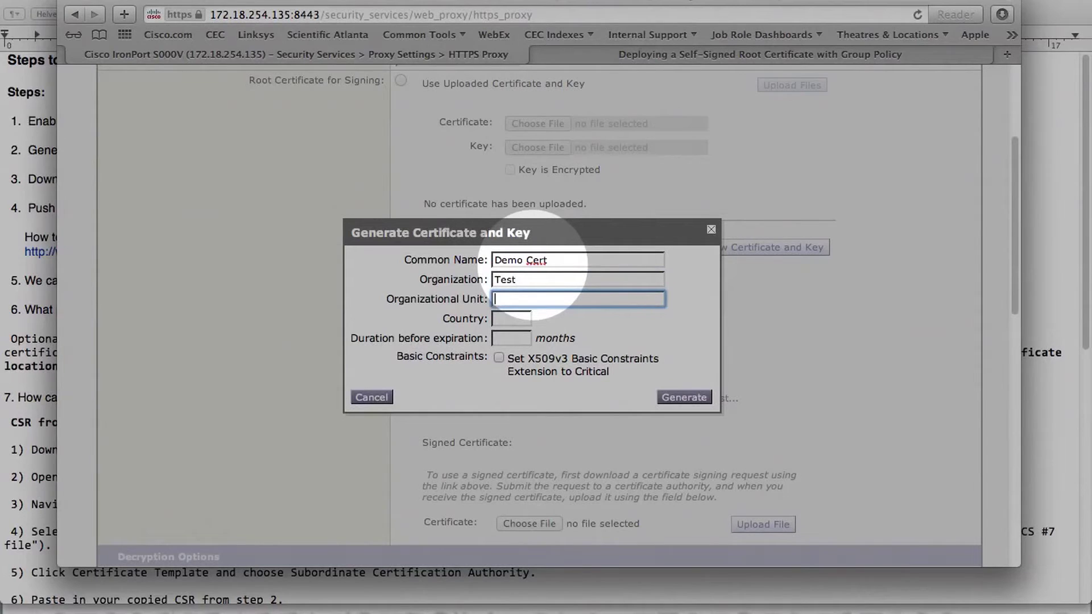
{"action": "type", "text": "Lab"}
{"action": "key", "text": "Tab"}
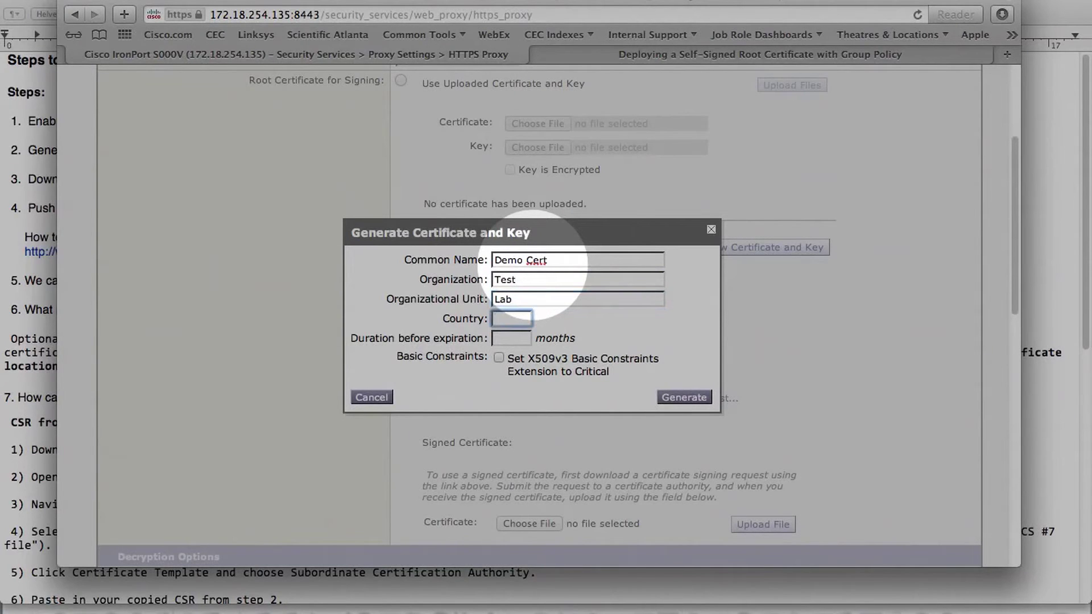
{"action": "type", "text": "US"}
{"action": "key", "text": "Tab"}
{"action": "type", "text": "12"}
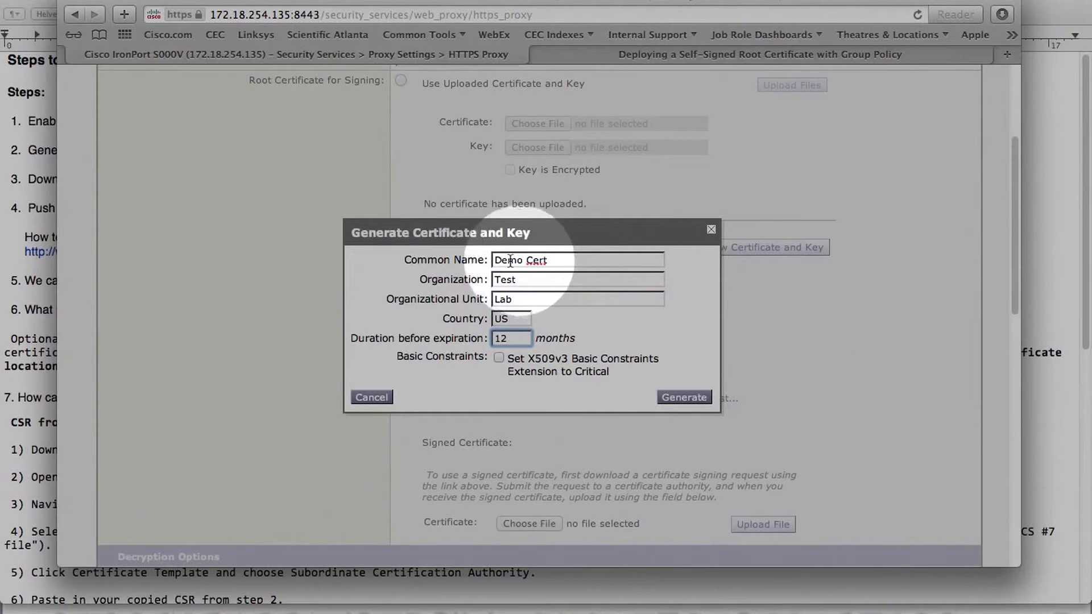
{"action": "left_click", "coordinate": [674, 396]}
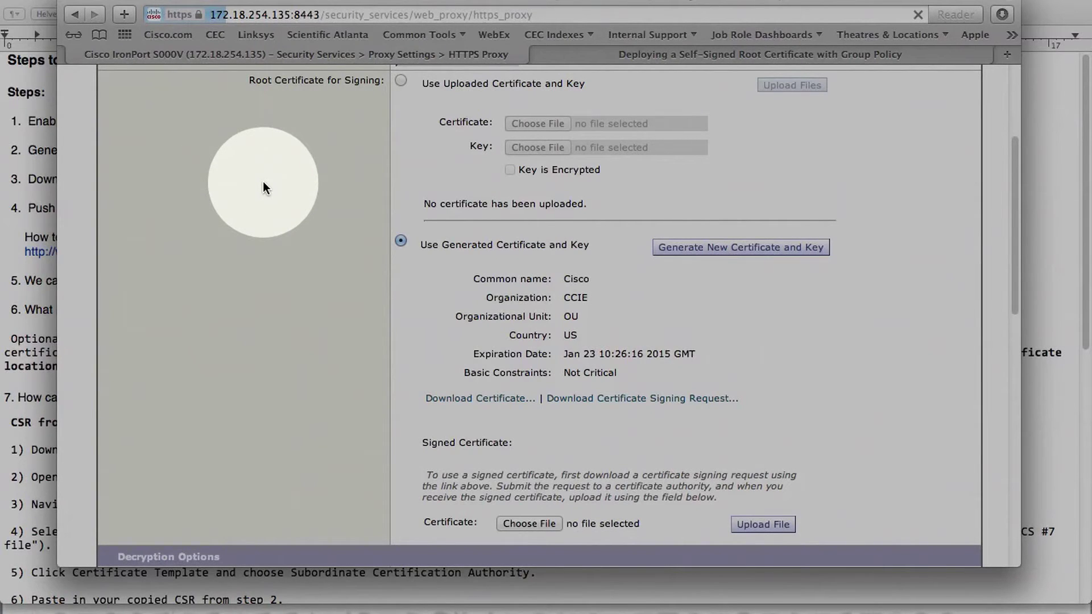
{"action": "scroll", "coordinate": [263, 182], "scroll_direction": "down", "scroll_amount": 10}
{"action": "scroll", "coordinate": [264, 182], "scroll_direction": "down", "scroll_amount": 8}
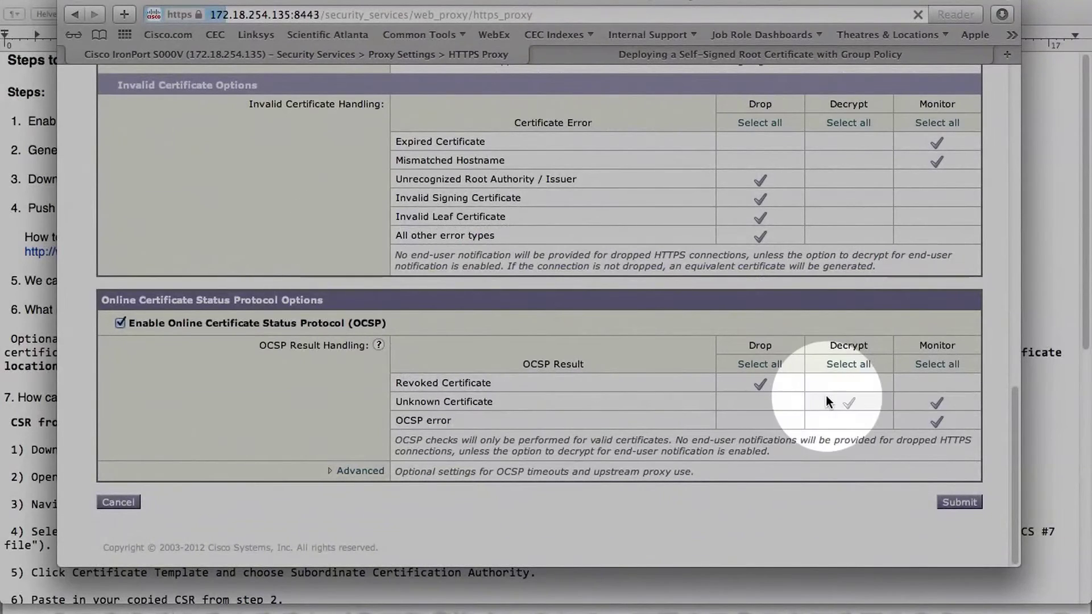
Submit the HTTPS proxy settings with Demo Cert as the signing root
{"action": "left_click", "coordinate": [932, 503]}
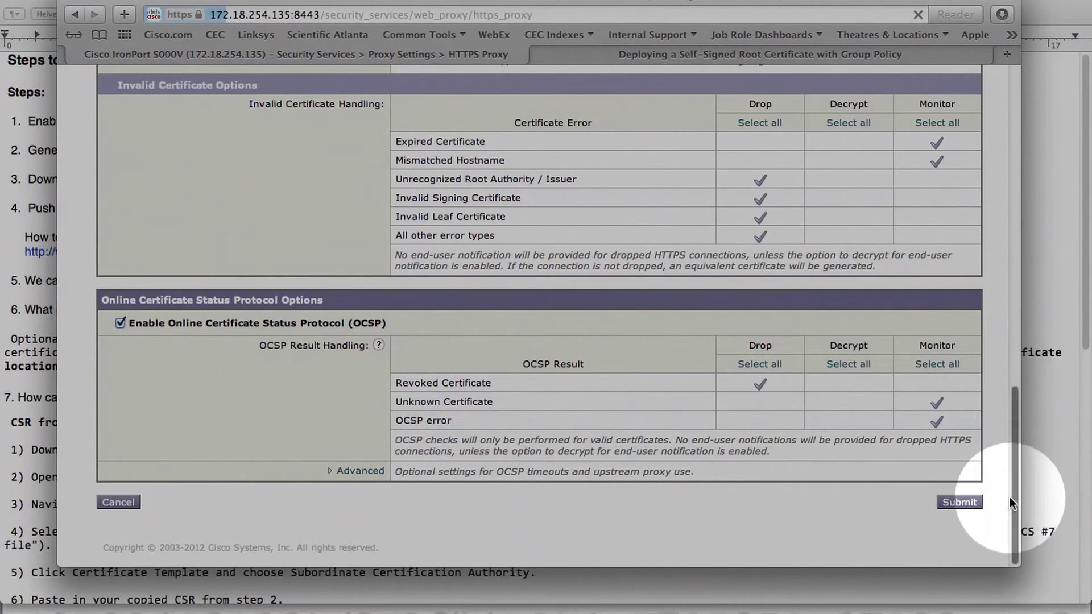
{"action": "left_click_drag", "start_coordinate": [1015, 498], "coordinate": [976, 235]}
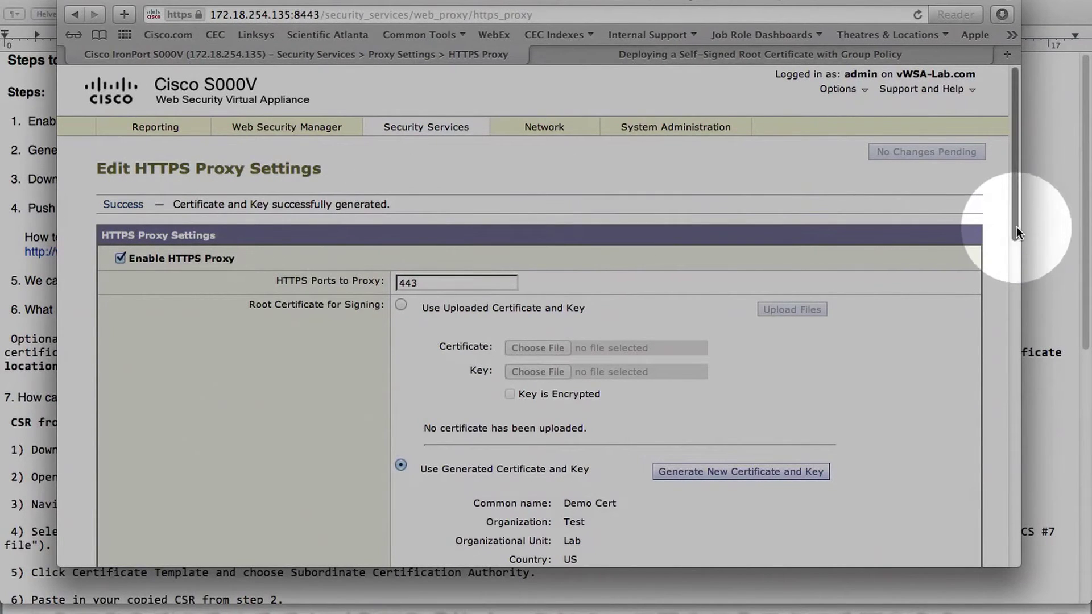
{"action": "mouse_move", "coordinate": [1016, 231]}
{"action": "left_mouse_down"}
{"action": "mouse_move", "coordinate": [1018, 414]}
{"action": "mouse_move", "coordinate": [982, 533]}
{"action": "left_mouse_up"}
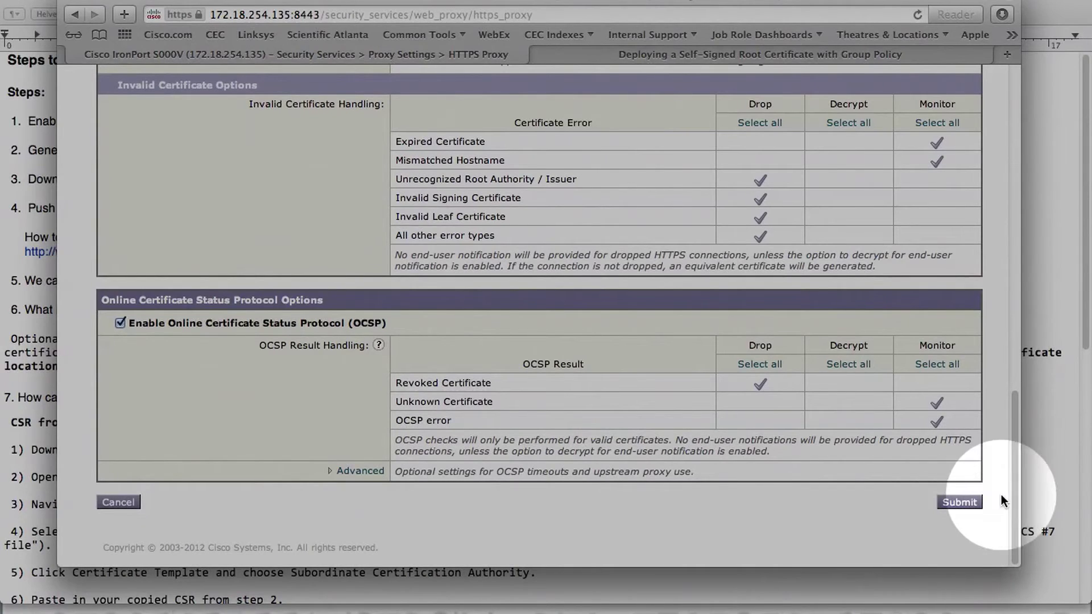
{"action": "mouse_move", "coordinate": [1016, 496]}
{"action": "left_mouse_down"}
{"action": "mouse_move", "coordinate": [1012, 164]}
{"action": "mouse_move", "coordinate": [1011, 220]}
{"action": "left_mouse_up"}
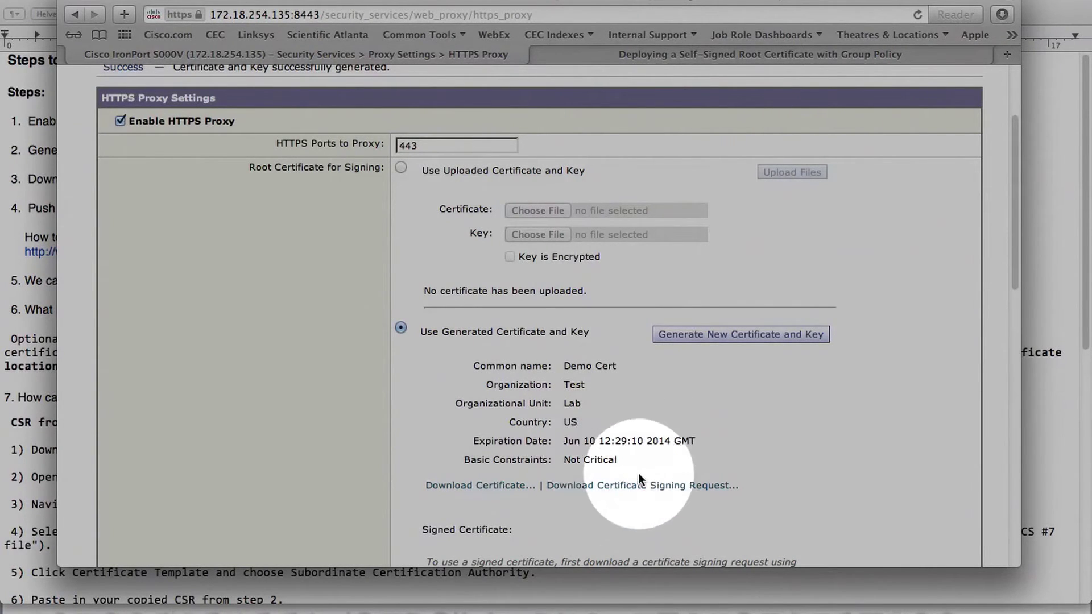
{"action": "left_click", "coordinate": [483, 486]}
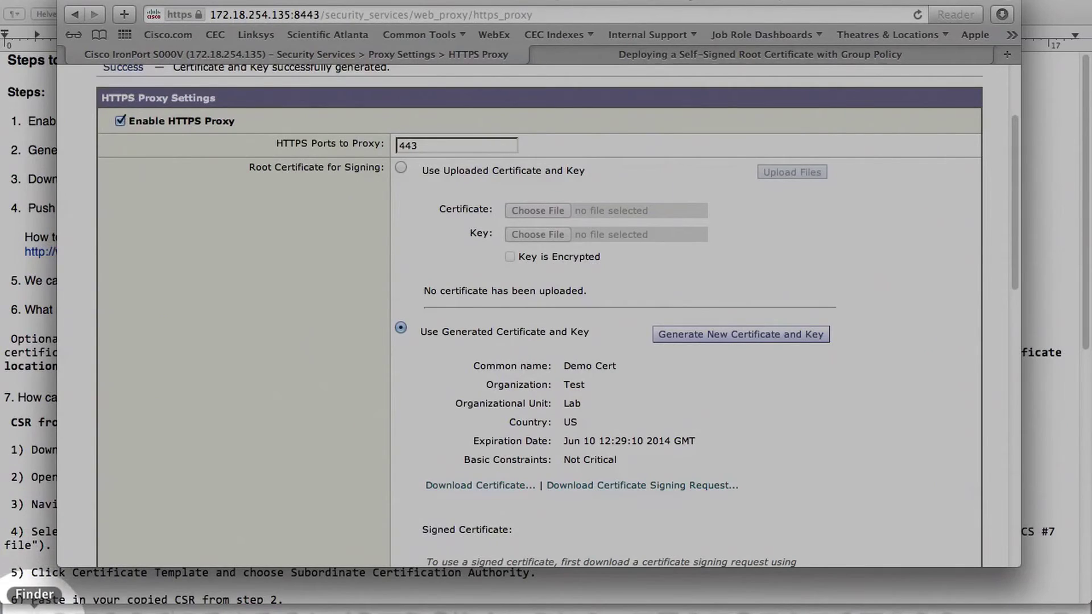
{"action": "left_click", "coordinate": [34, 608]}
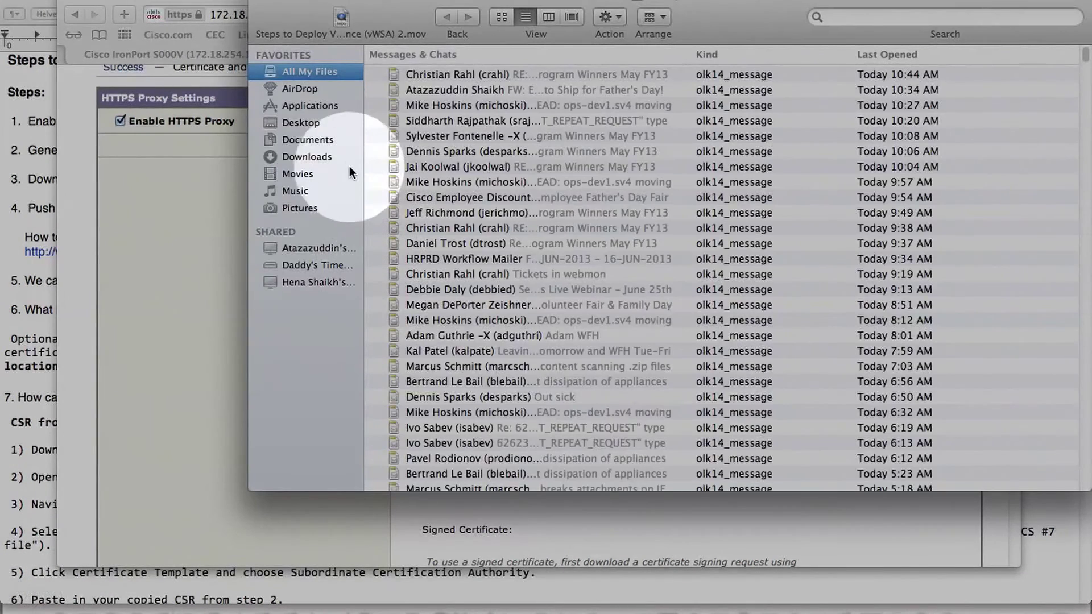
{"action": "left_click", "coordinate": [324, 161]}
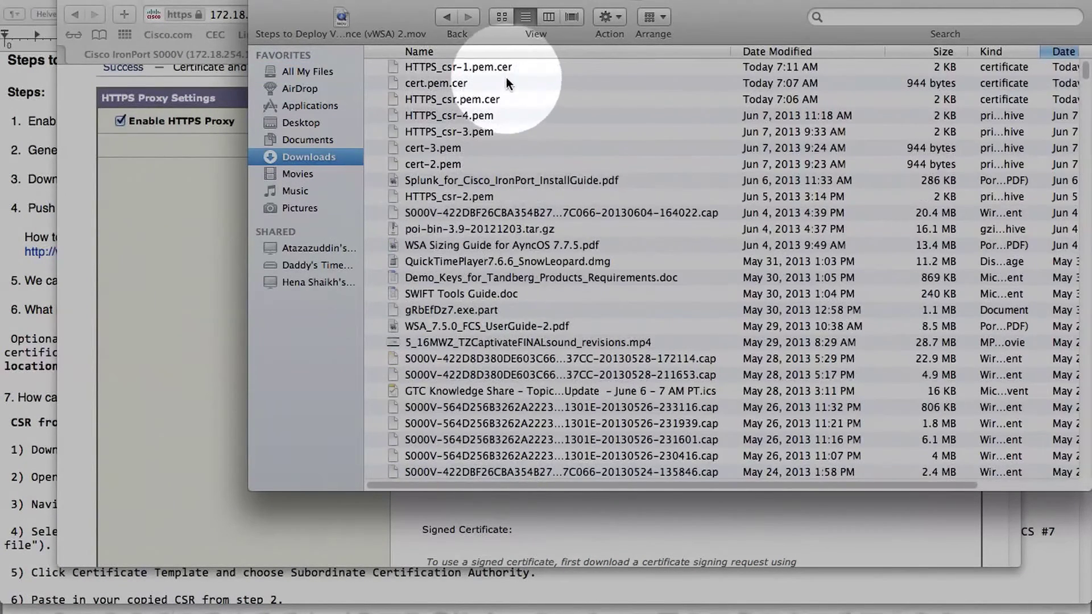
{"action": "left_click", "coordinate": [498, 68]}
{"action": "double_click", "coordinate": [499, 67]}
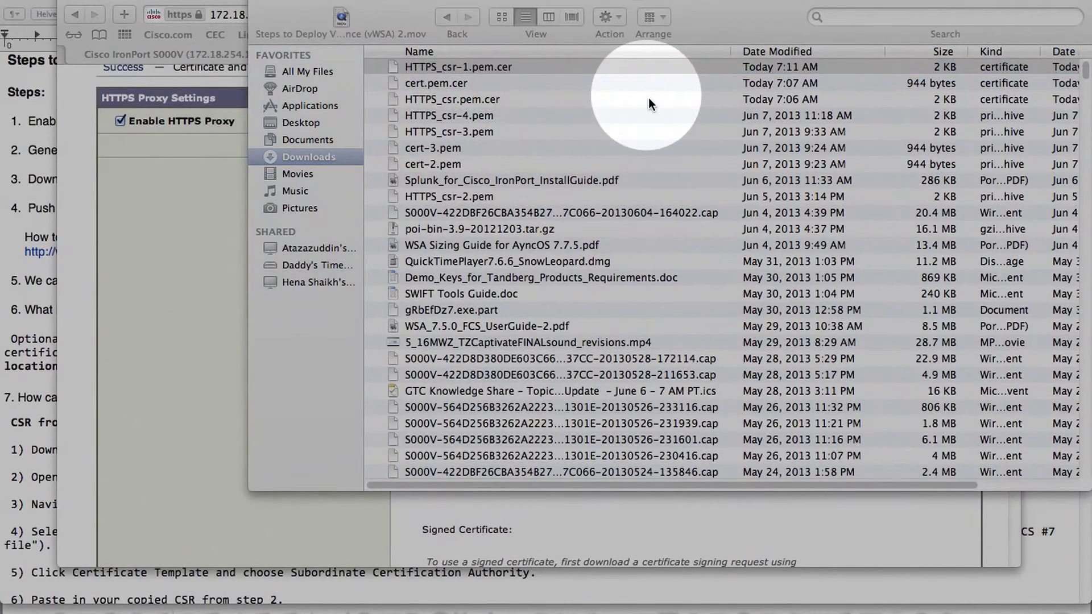
{"action": "left_click", "coordinate": [259, 7]}
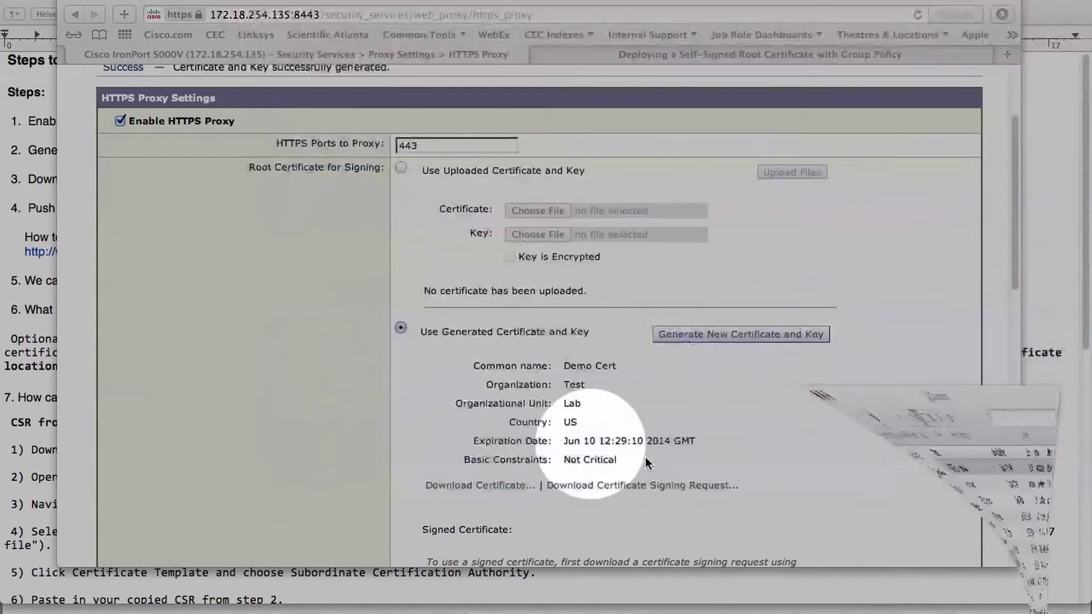
Start a blank Smultron document, then open cert-1.pem.cer from Downloads and select its PEM text
{"action": "left_click", "coordinate": [987, 597]}
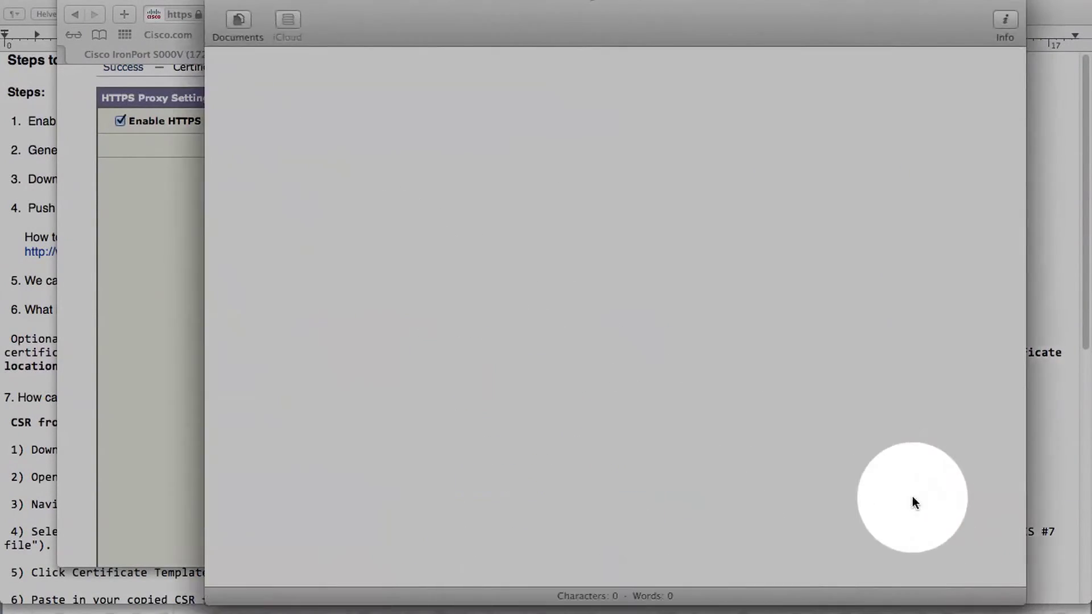
{"action": "left_click_drag", "start_coordinate": [530, 23], "coordinate": [434, 49]}
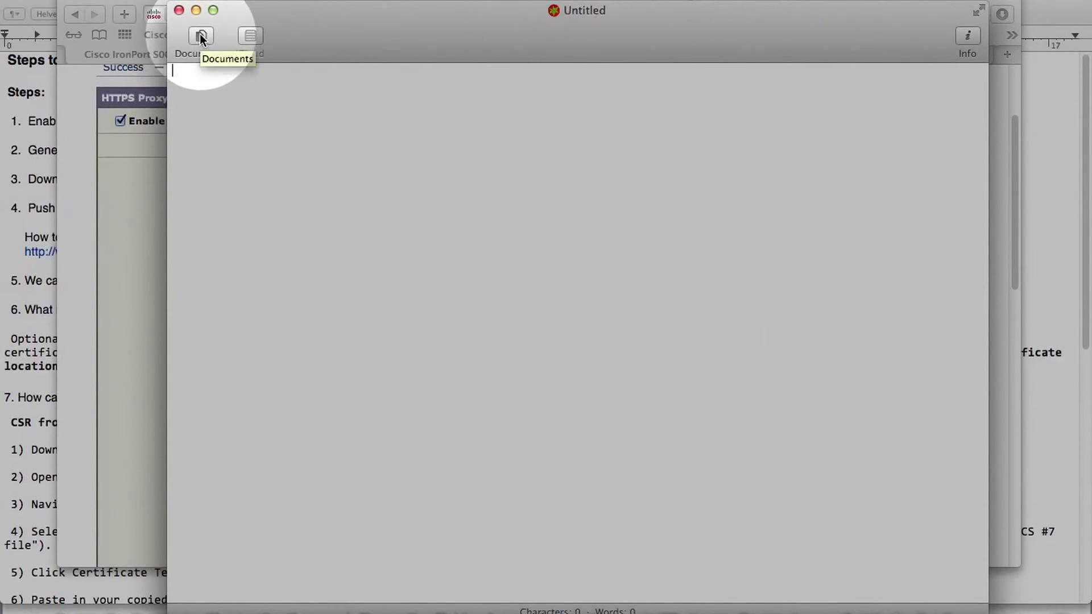
{"action": "left_click", "coordinate": [171, 2]}
{"action": "mouse_move", "coordinate": [176, 44]}
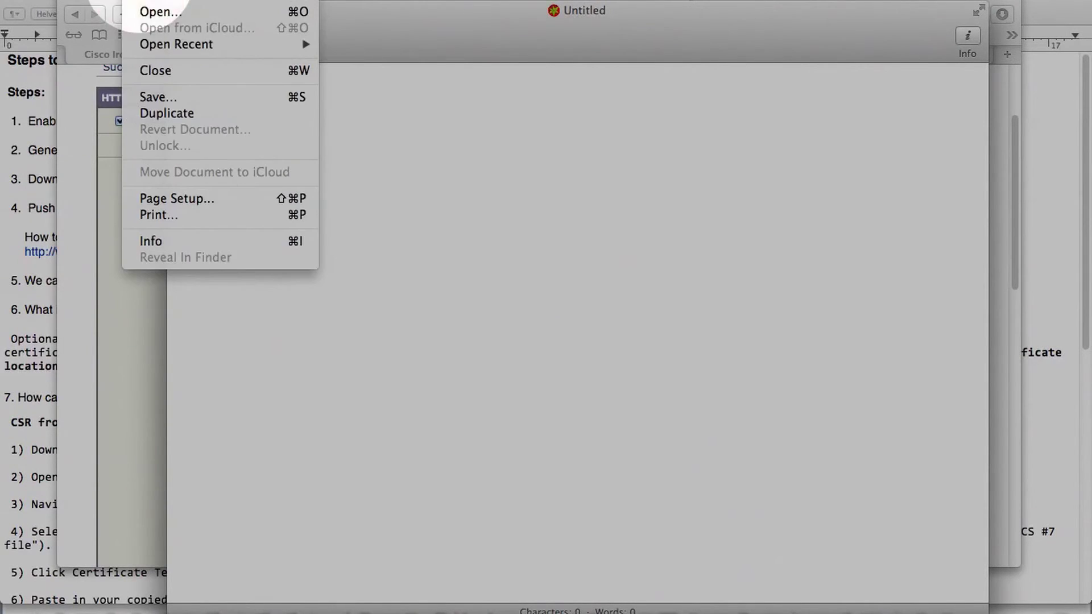
{"action": "left_click", "coordinate": [161, 11]}
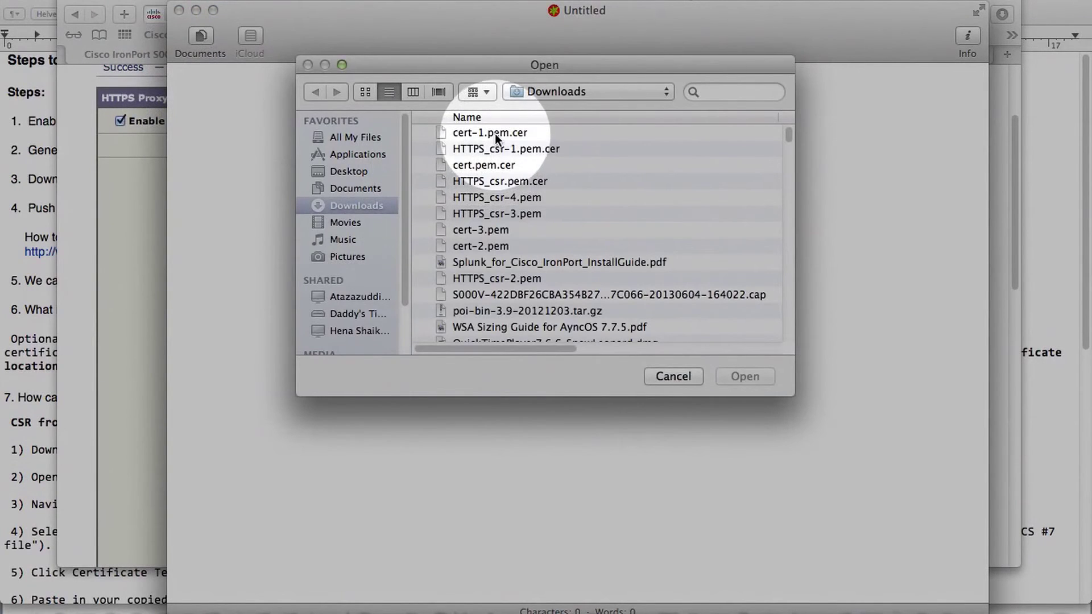
{"action": "double_click", "coordinate": [494, 133]}
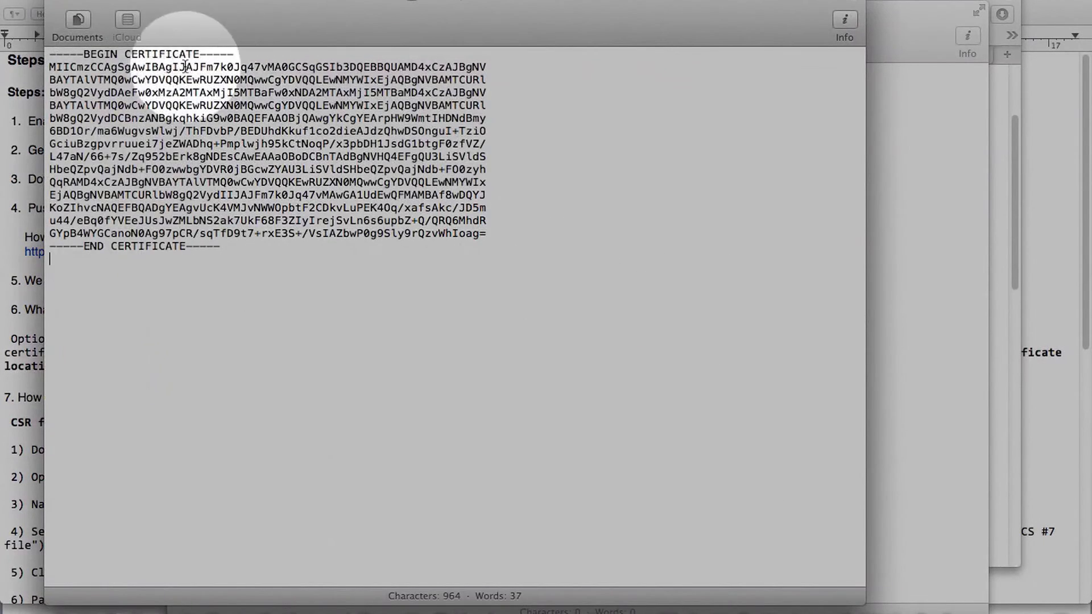
{"action": "mouse_move", "coordinate": [52, 54]}
{"action": "left_mouse_down"}
{"action": "mouse_move", "coordinate": [433, 231]}
{"action": "mouse_move", "coordinate": [437, 249]}
{"action": "left_mouse_up"}
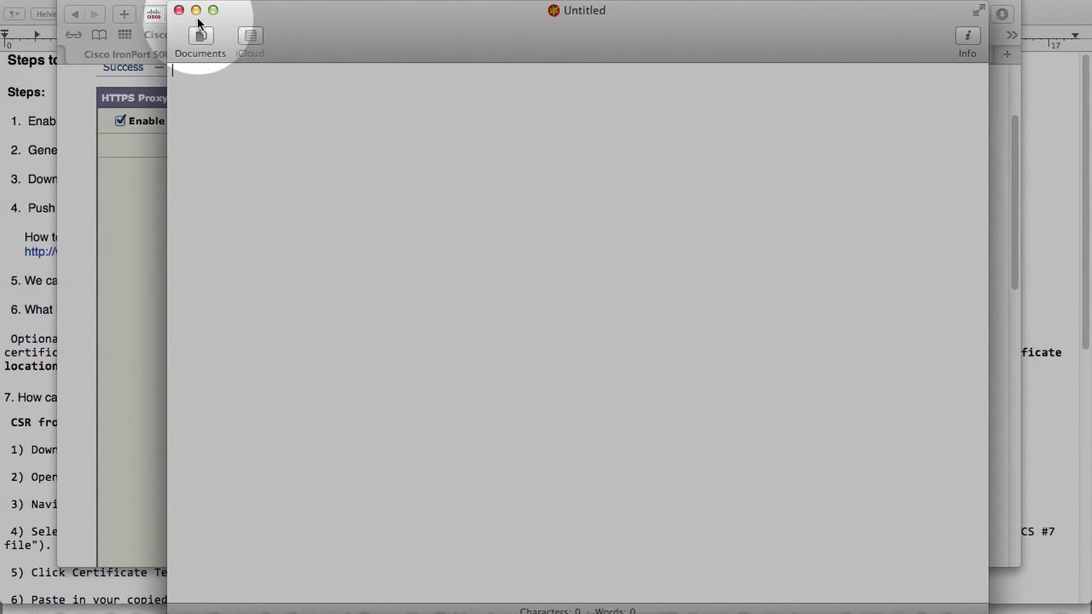
Download the CSR and open HTTPS_csr-2.pem.cer from Downloads in Smultron
{"action": "left_click", "coordinate": [195, 10]}
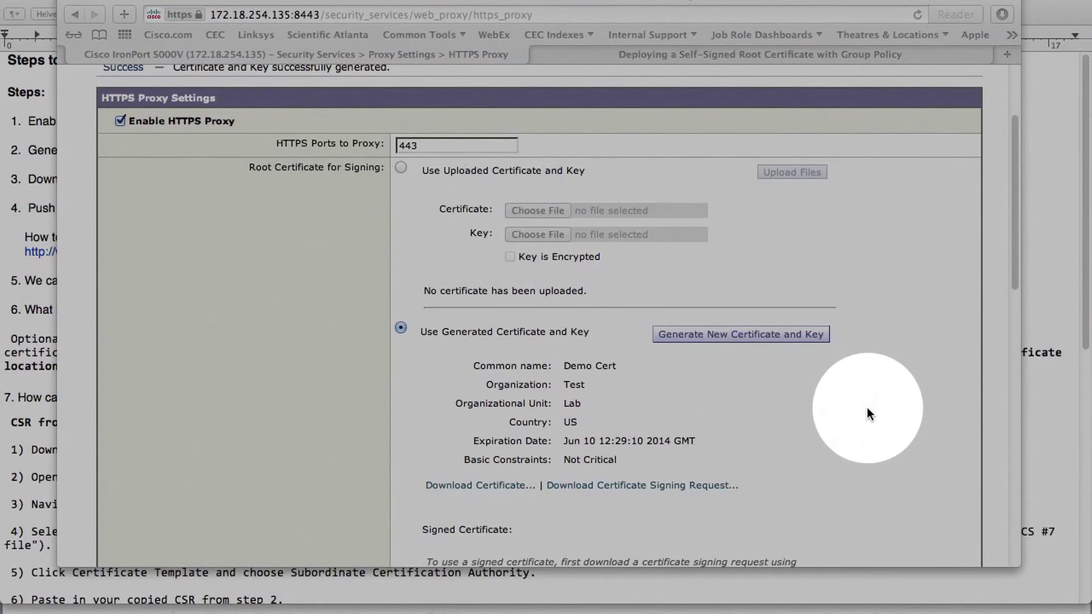
{"action": "left_click", "coordinate": [616, 488]}
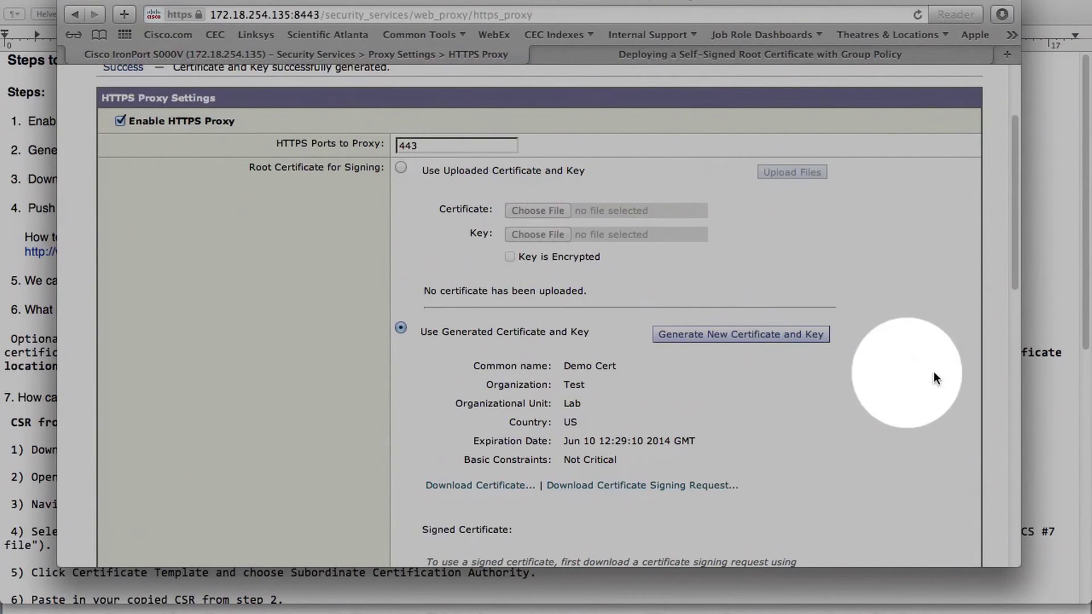
{"action": "left_click", "coordinate": [1045, 607]}
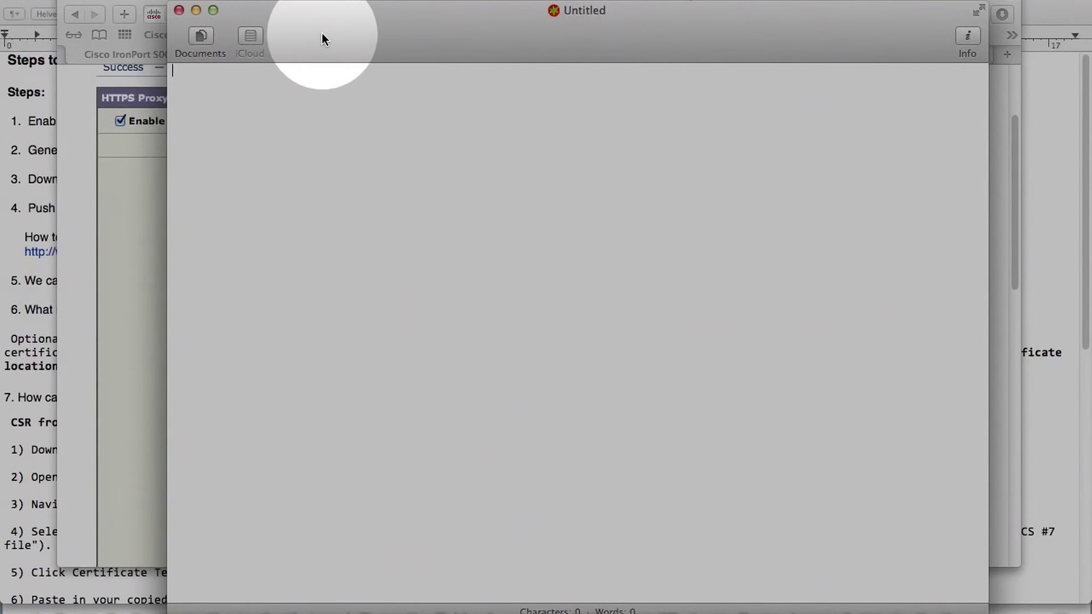
{"action": "left_click", "coordinate": [128, 2]}
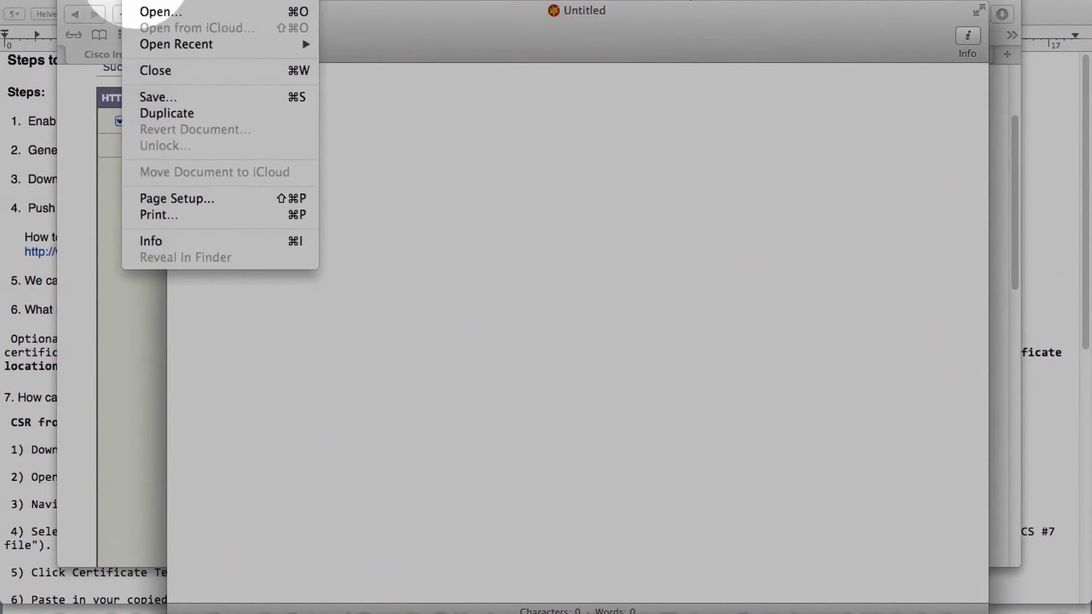
{"action": "left_click", "coordinate": [154, 10]}
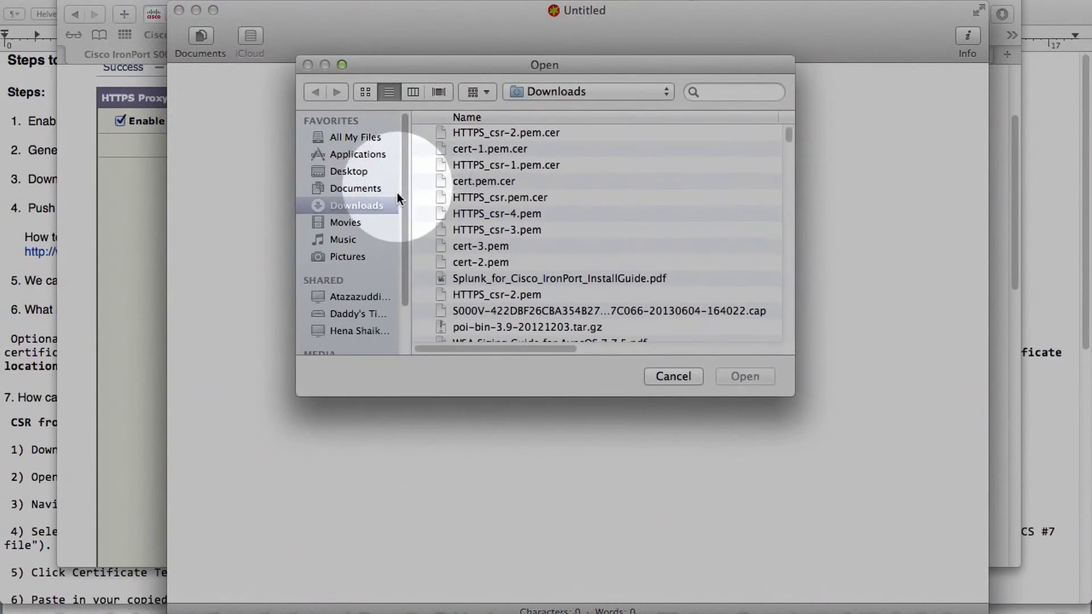
{"action": "left_click", "coordinate": [531, 132]}
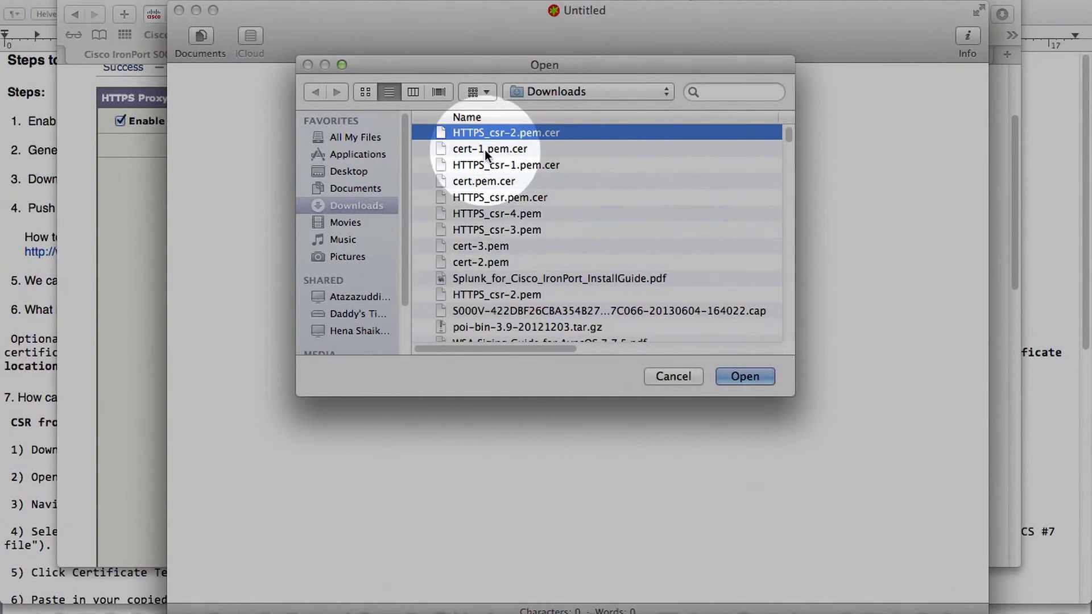
{"action": "left_click", "coordinate": [743, 376]}
{"action": "mouse_move", "coordinate": [386, 25]}
{"action": "left_mouse_down"}
{"action": "mouse_move", "coordinate": [535, 28]}
{"action": "mouse_move", "coordinate": [493, 42]}
{"action": "left_mouse_up"}
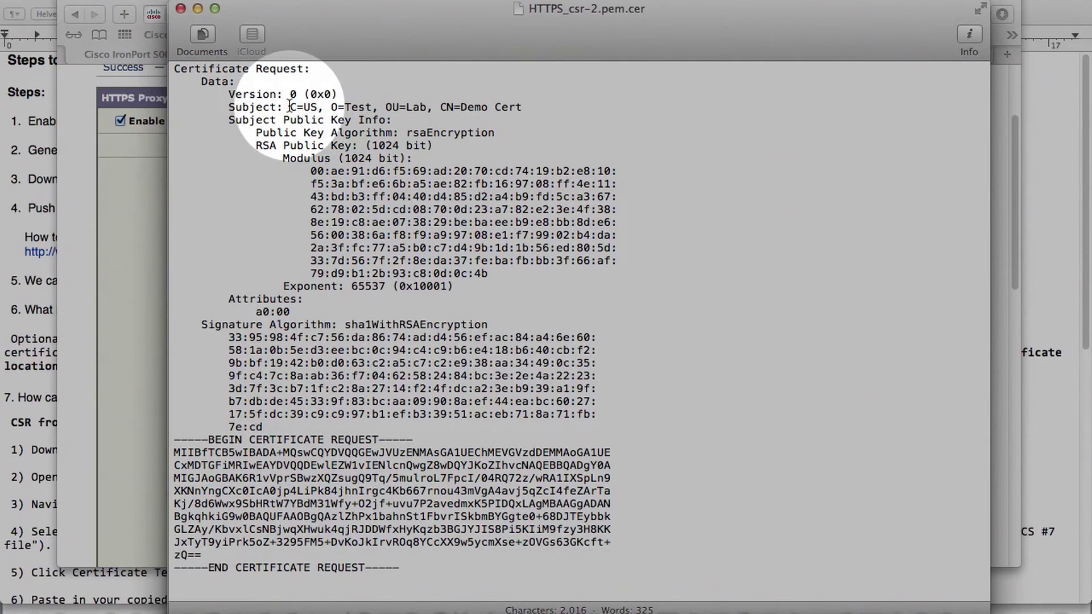
Highlight C=US, OU=Lab, CN=Demo Cert, the 1024-bit RSA key, sha1WithRSAEncryption and the request block
{"action": "left_click_drag", "start_coordinate": [290, 107], "coordinate": [372, 107]}
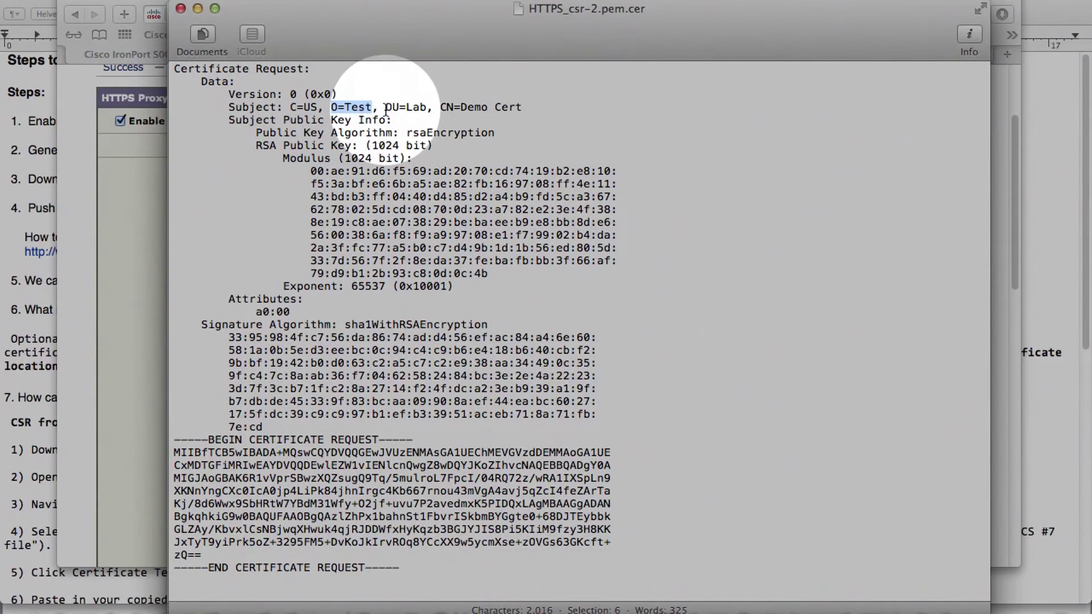
{"action": "left_click_drag", "start_coordinate": [386, 108], "coordinate": [427, 109]}
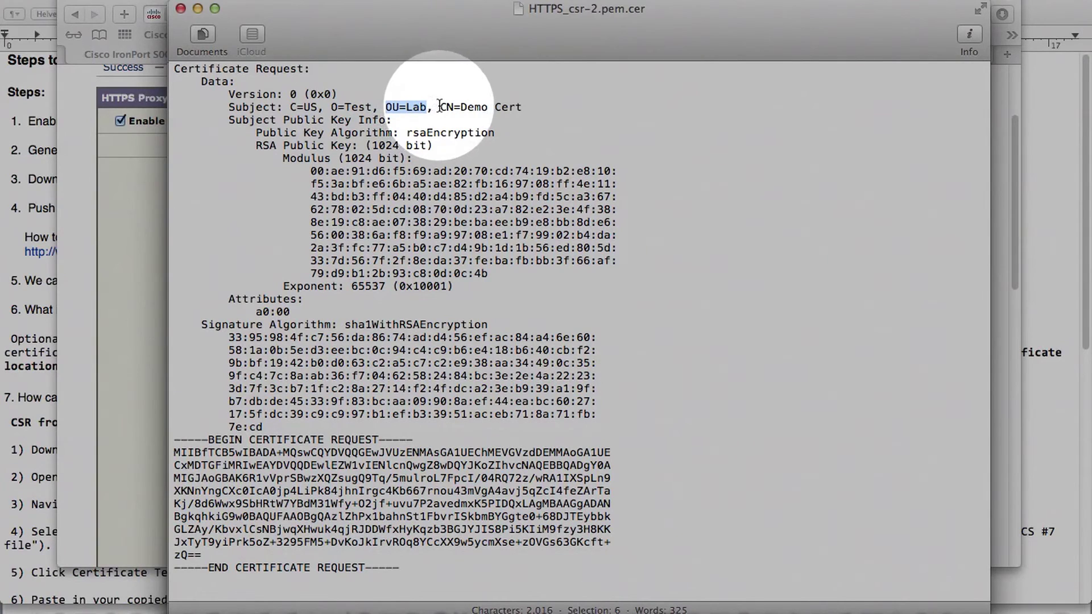
{"action": "left_click_drag", "start_coordinate": [442, 108], "coordinate": [521, 107]}
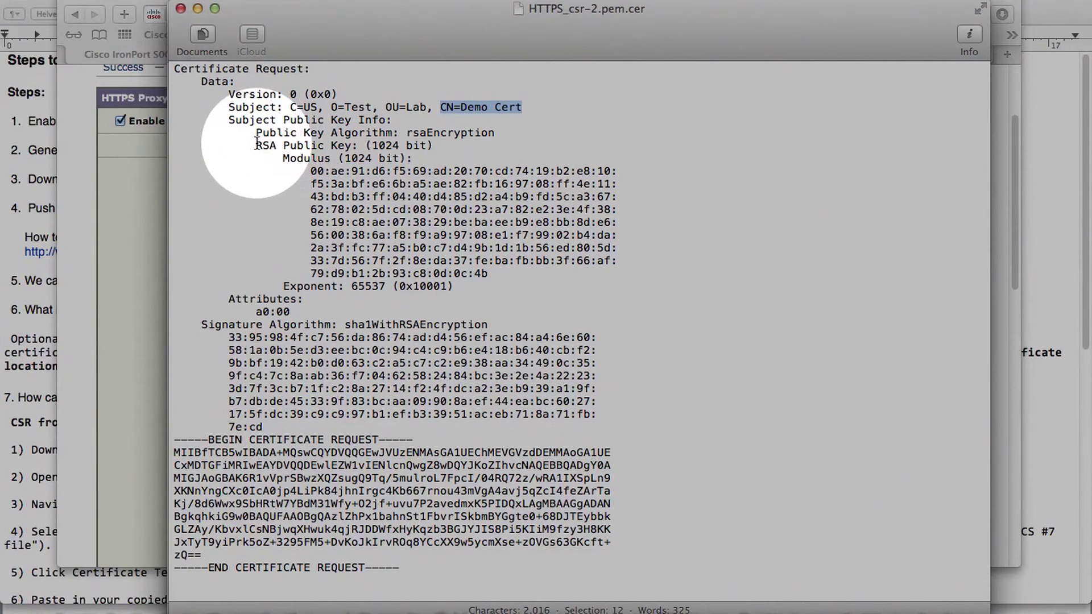
{"action": "left_click_drag", "start_coordinate": [256, 145], "coordinate": [443, 145]}
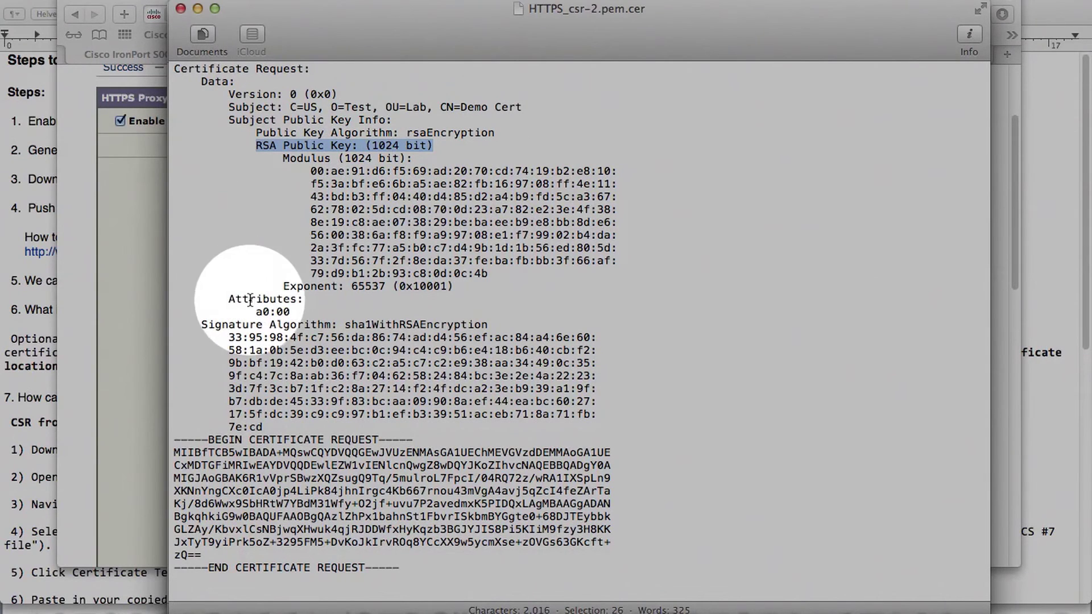
{"action": "left_click_drag", "start_coordinate": [202, 326], "coordinate": [511, 329]}
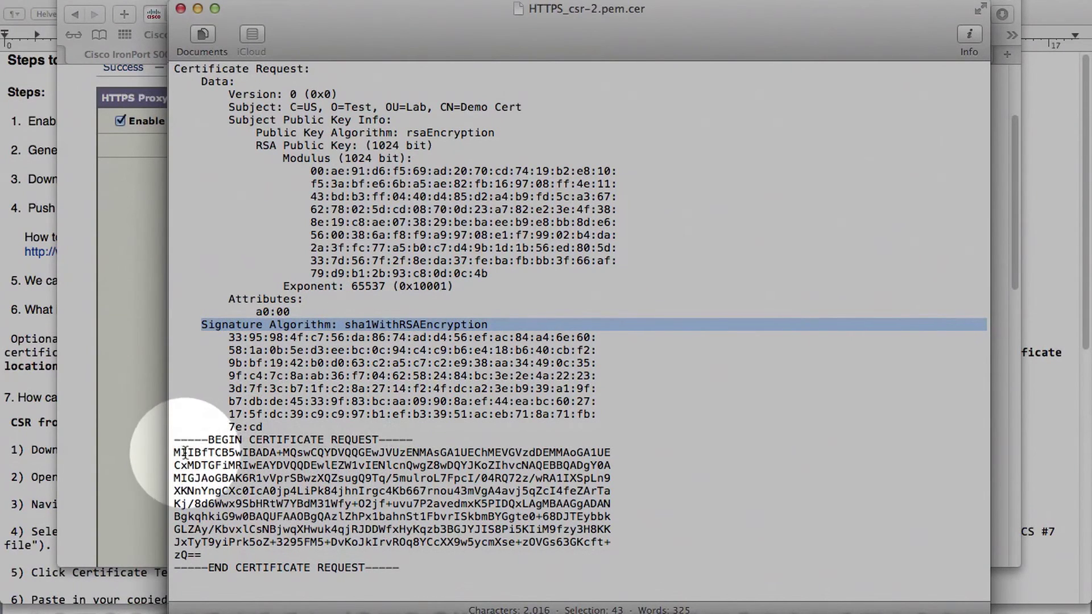
{"action": "mouse_move", "coordinate": [175, 442]}
{"action": "left_mouse_down"}
{"action": "mouse_move", "coordinate": [325, 549]}
{"action": "mouse_move", "coordinate": [317, 559]}
{"action": "left_mouse_up"}
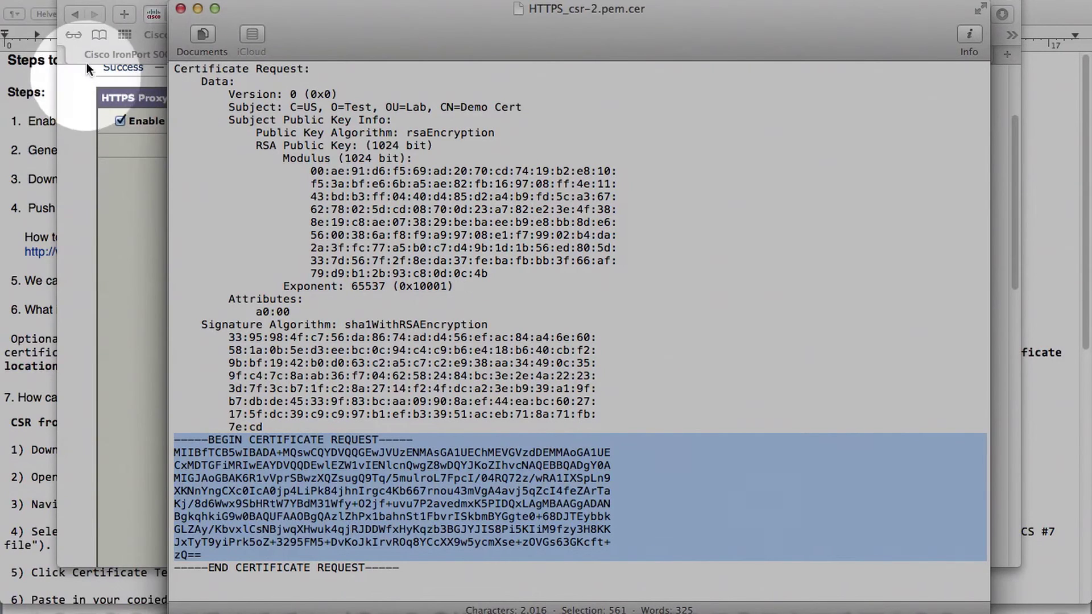
Close the CSR file, minimize the Untitled document, and hide the browser
{"action": "left_click", "coordinate": [181, 9]}
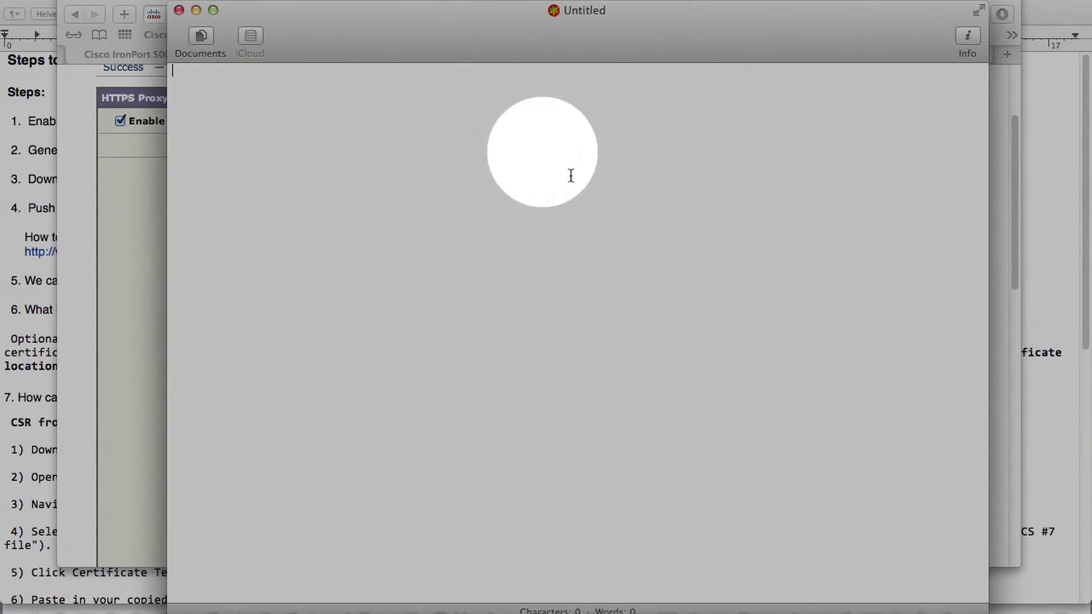
{"action": "left_click", "coordinate": [196, 11]}
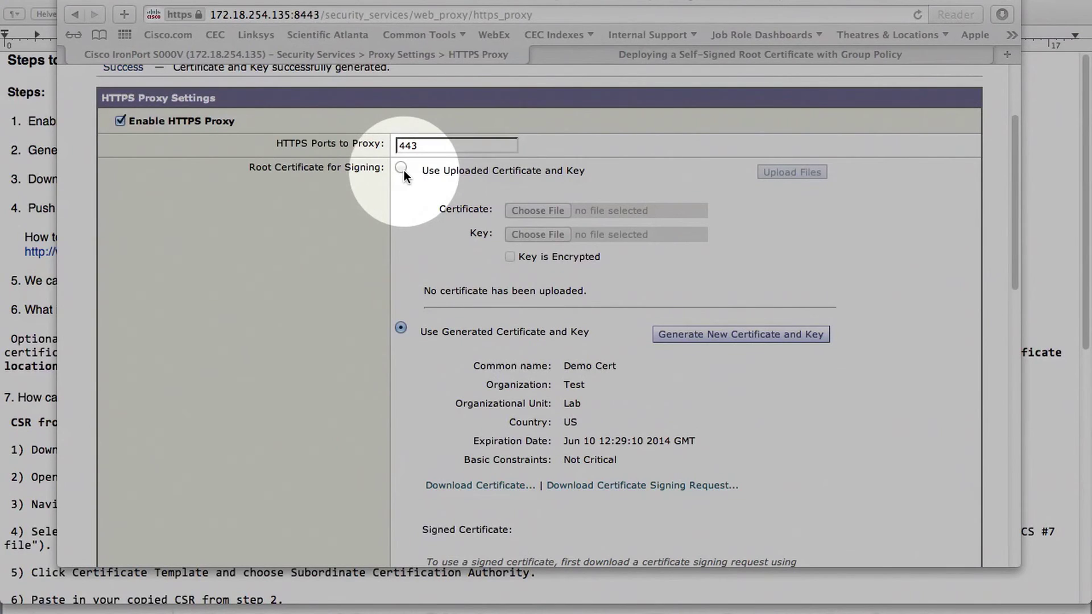
{"action": "scroll", "coordinate": [888, 372], "scroll_direction": "down", "scroll_amount": 3}
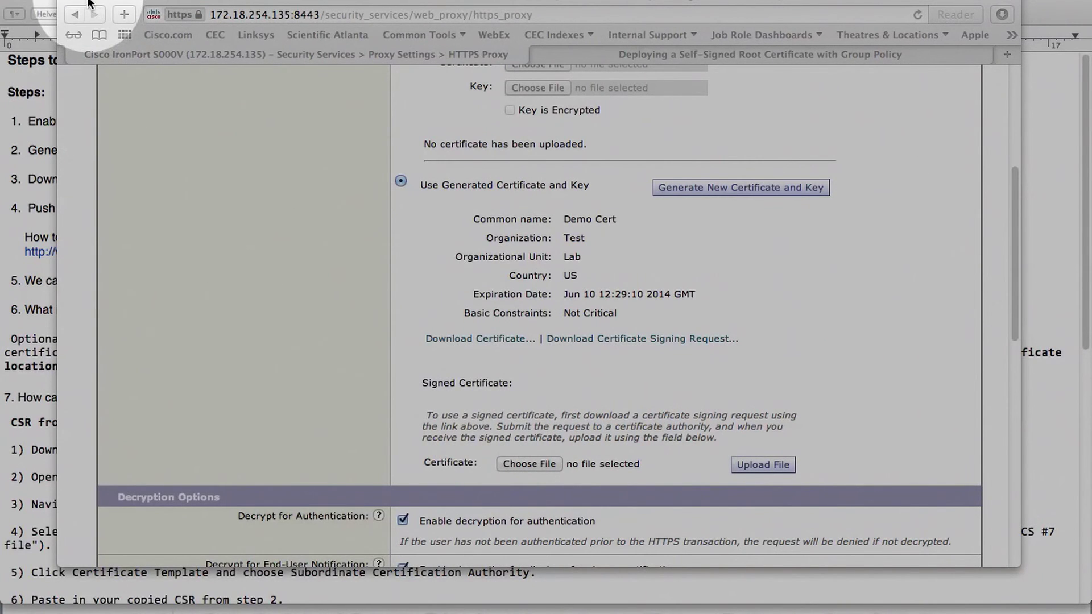
{"action": "scroll", "coordinate": [846, 307], "scroll_direction": "up", "scroll_amount": 5}
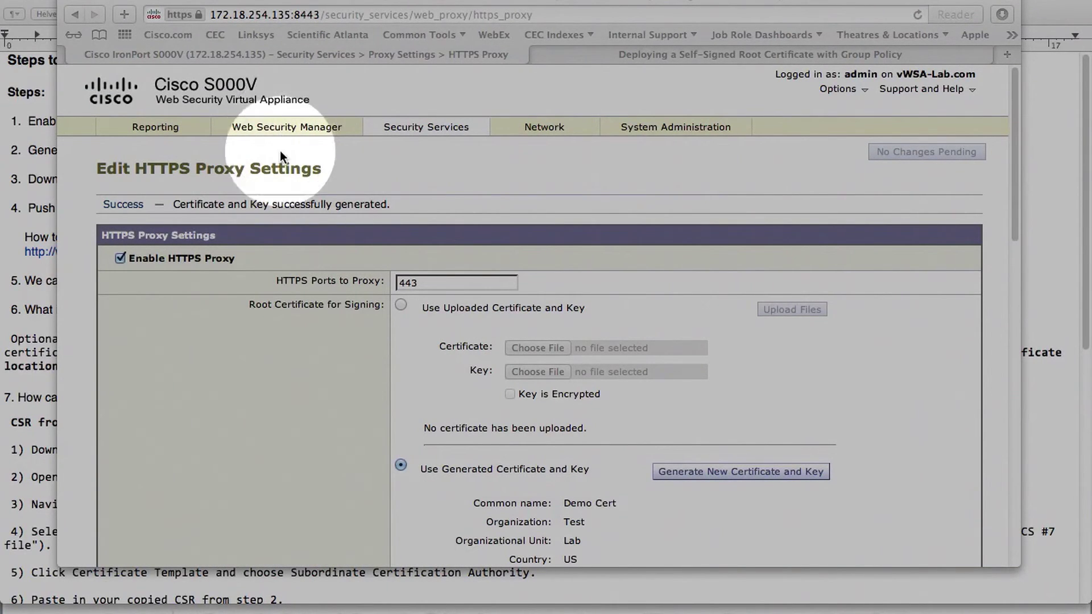
{"action": "left_click", "coordinate": [86, 3]}
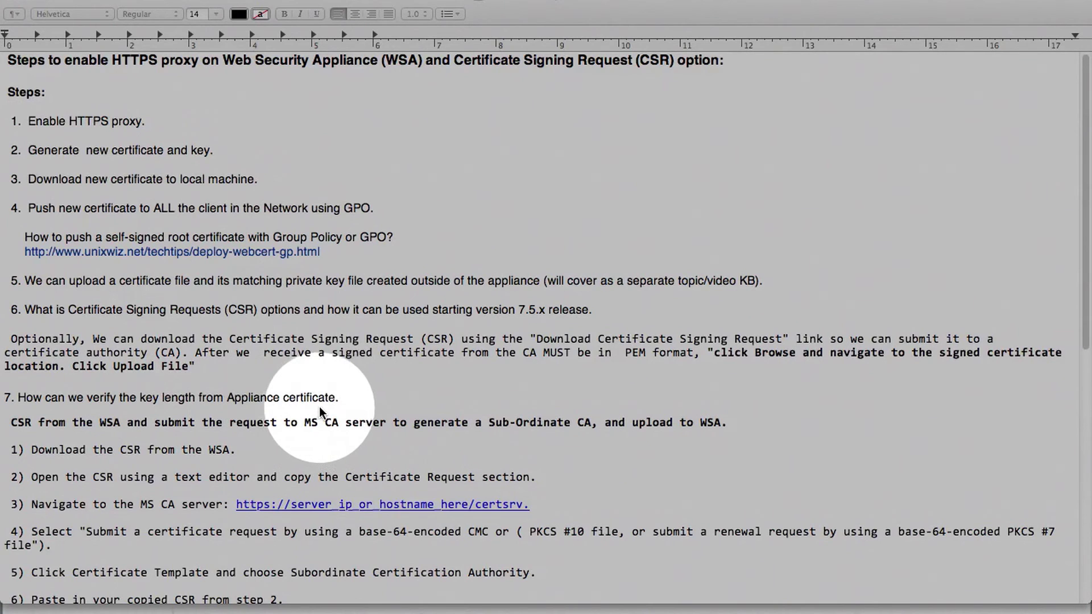
{"action": "scroll", "coordinate": [320, 407], "scroll_direction": "down", "scroll_amount": 3}
{"action": "scroll", "coordinate": [320, 408], "scroll_direction": "down", "scroll_amount": 4}
{"action": "scroll", "coordinate": [319, 408], "scroll_direction": "down", "scroll_amount": 2}
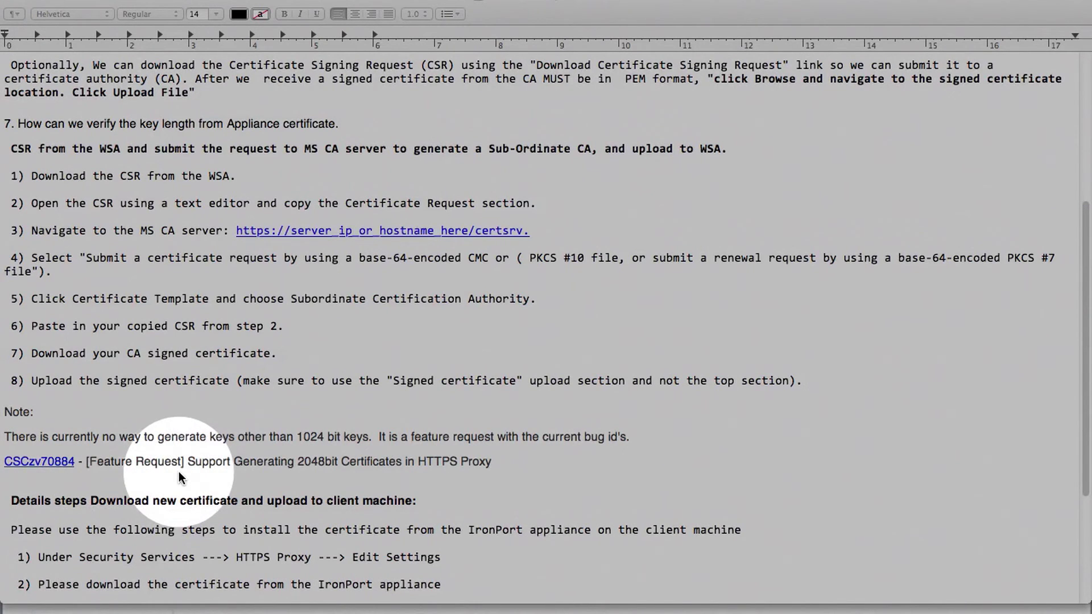
{"action": "scroll", "coordinate": [179, 474], "scroll_direction": "down", "scroll_amount": 5}
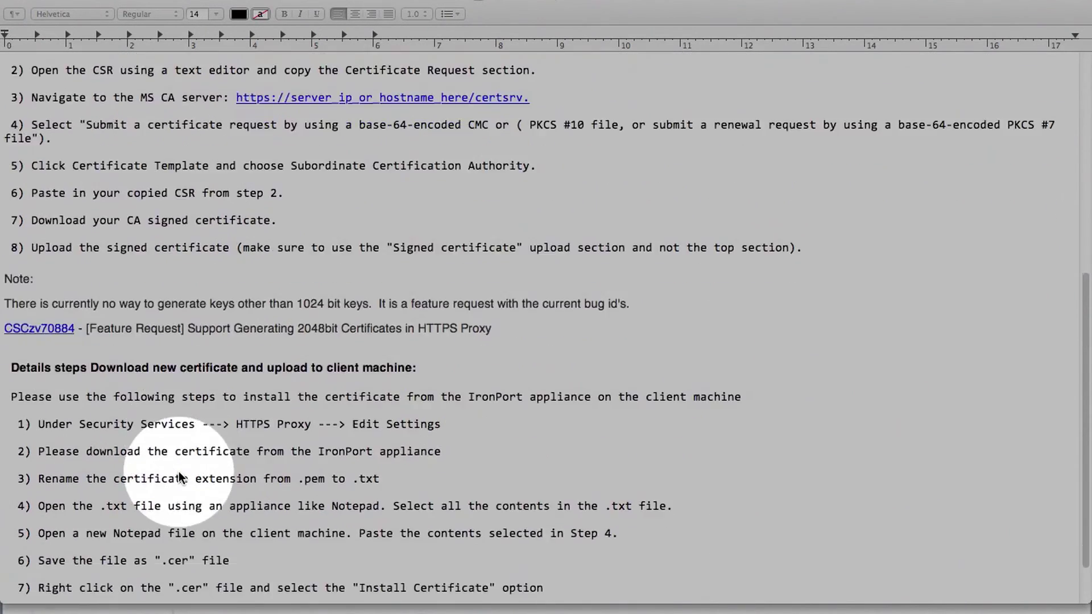
{"action": "scroll", "coordinate": [178, 476], "scroll_direction": "down", "scroll_amount": 2}
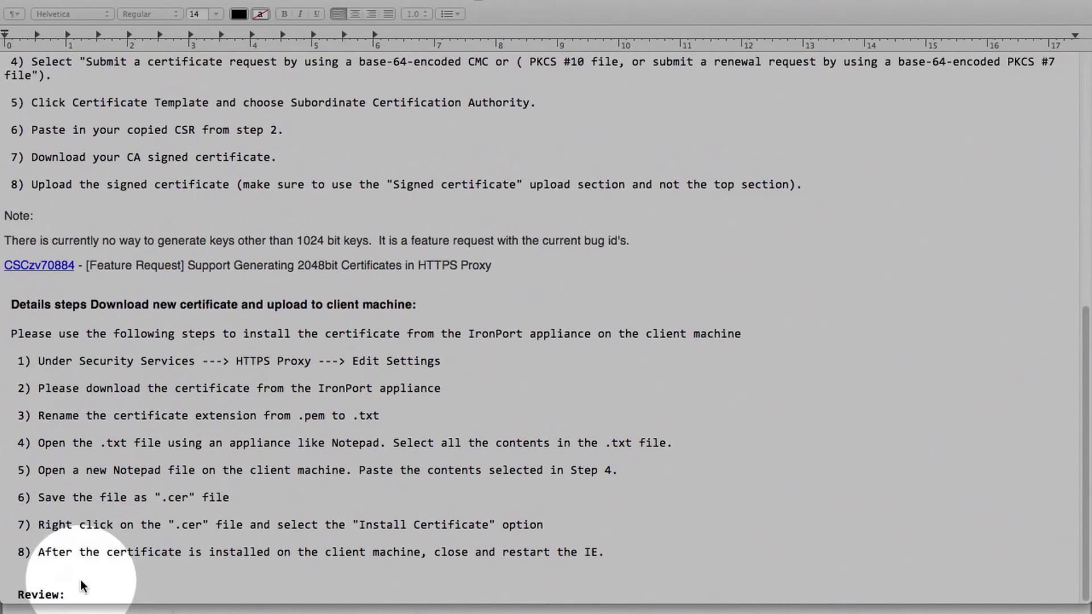
{"action": "scroll", "coordinate": [353, 428], "scroll_direction": "up", "scroll_amount": 3}
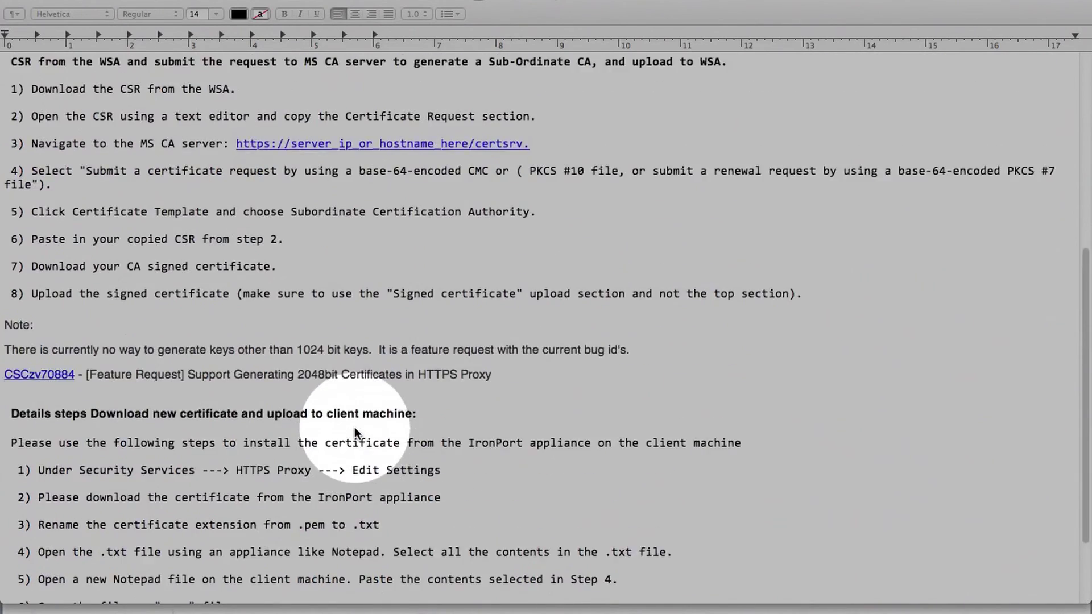
{"action": "scroll", "coordinate": [354, 428], "scroll_direction": "up", "scroll_amount": 6}
{"action": "scroll", "coordinate": [354, 428], "scroll_direction": "up", "scroll_amount": 6}
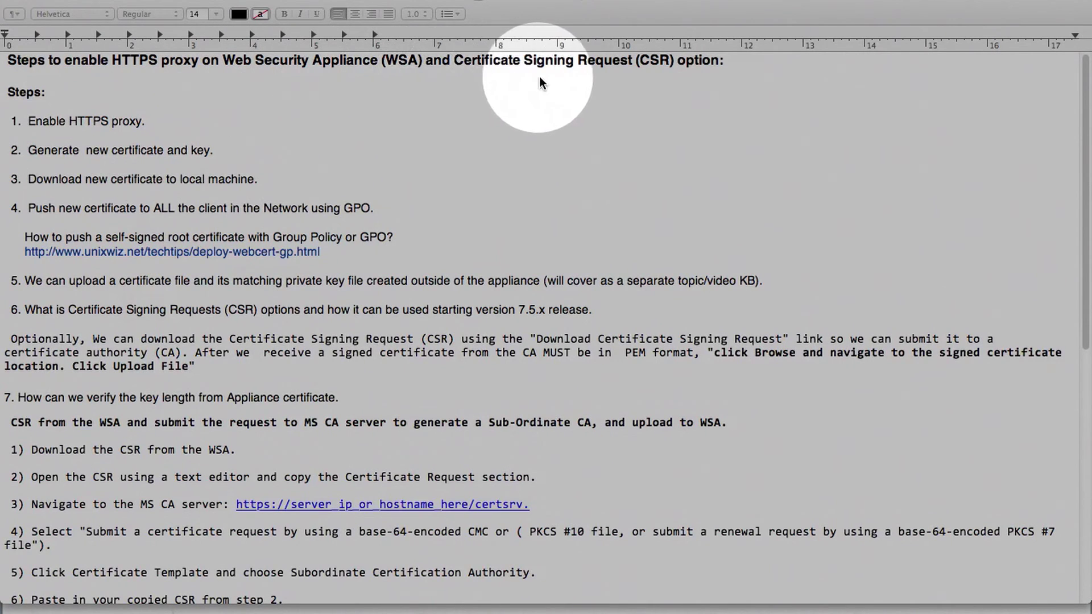
Place the insertion point at the end of step 1, 'Enable HTTPS proxy'
{"action": "left_click", "coordinate": [142, 123]}
{"action": "type", "text": "."}
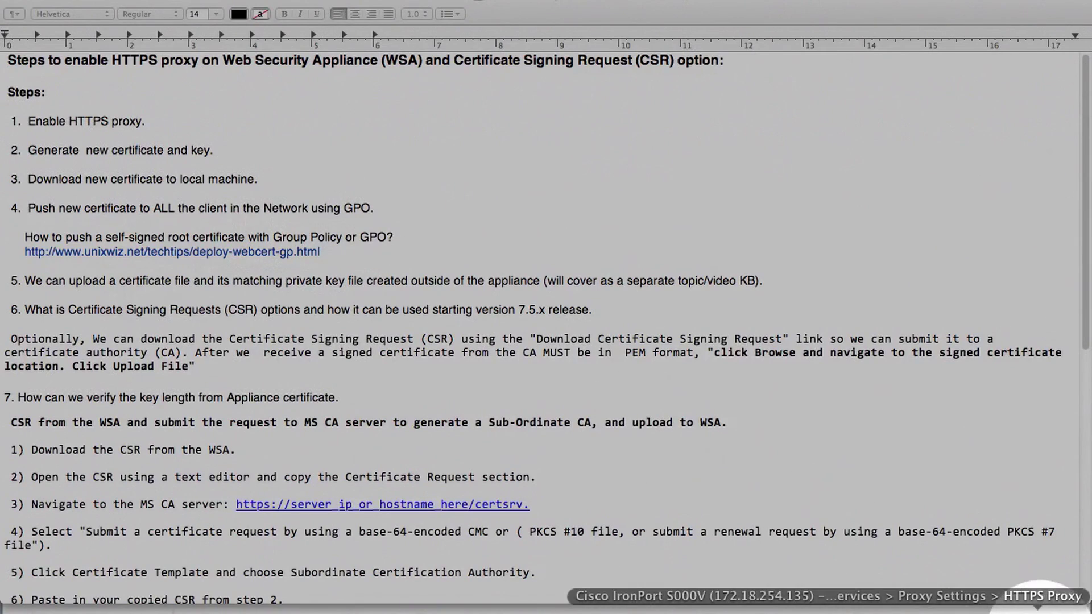
Read Safari's 'Deploying a Self-Signed Root Certificate' Group Policy article, then close the browser
{"action": "left_click", "coordinate": [1037, 608]}
{"action": "left_click", "coordinate": [739, 56]}
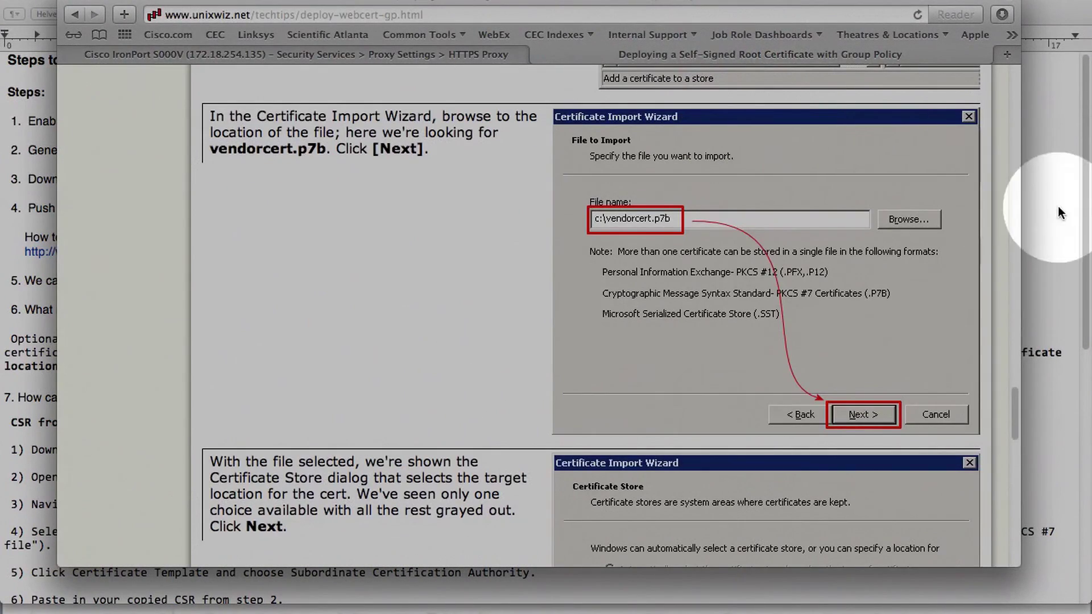
{"action": "left_click_drag", "start_coordinate": [1015, 417], "coordinate": [994, 90]}
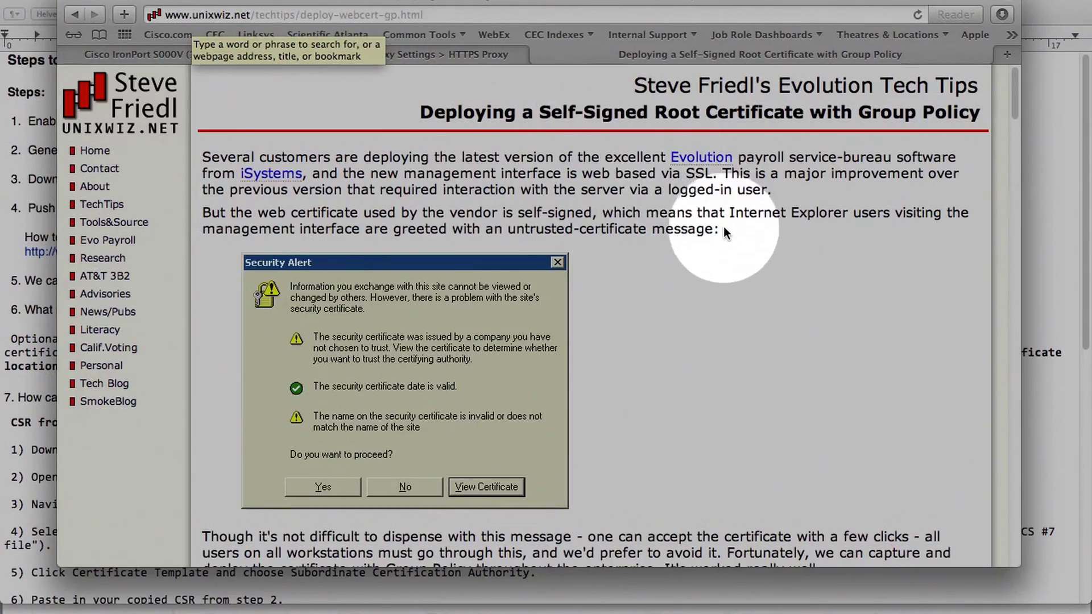
{"action": "scroll", "coordinate": [727, 228], "scroll_direction": "down", "scroll_amount": 3}
{"action": "scroll", "coordinate": [729, 228], "scroll_direction": "down", "scroll_amount": 10}
{"action": "scroll", "coordinate": [729, 227], "scroll_direction": "down", "scroll_amount": 2}
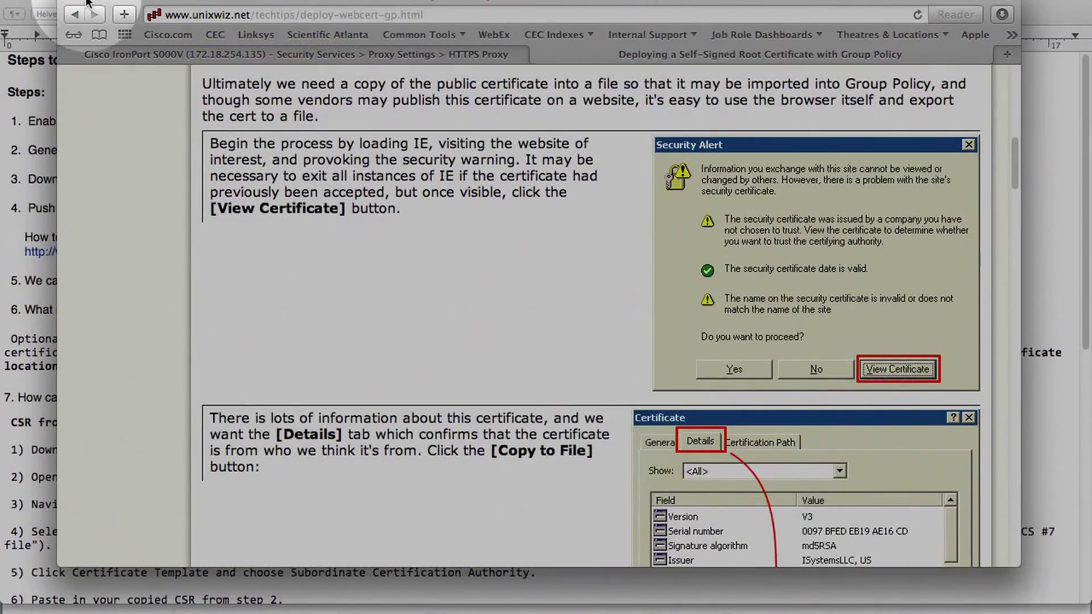
{"action": "left_click", "coordinate": [77, 6]}
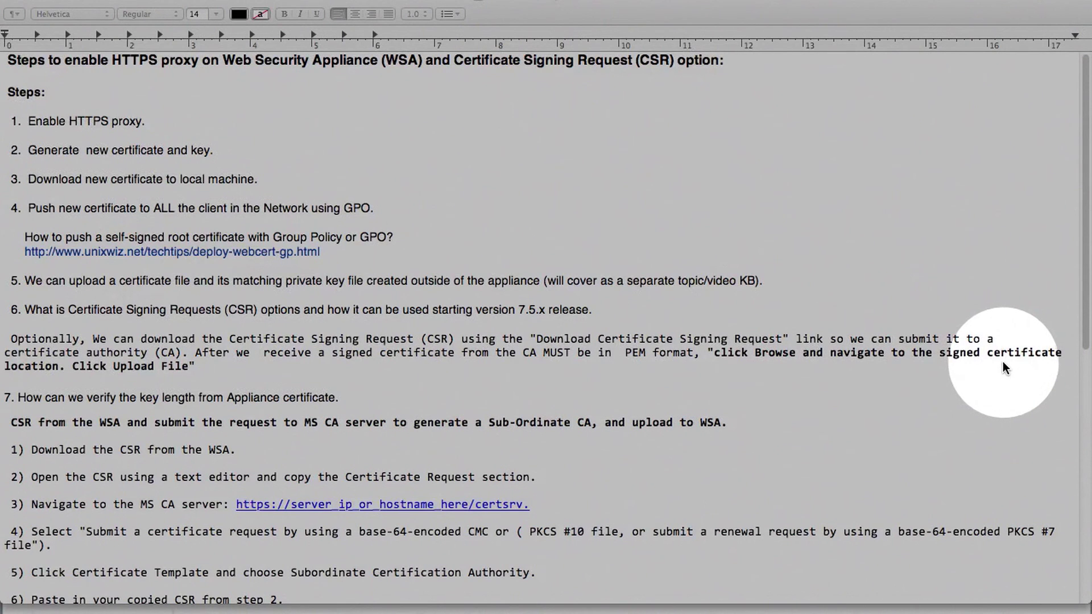
{"action": "scroll", "coordinate": [85, 405], "scroll_direction": "down", "scroll_amount": 2}
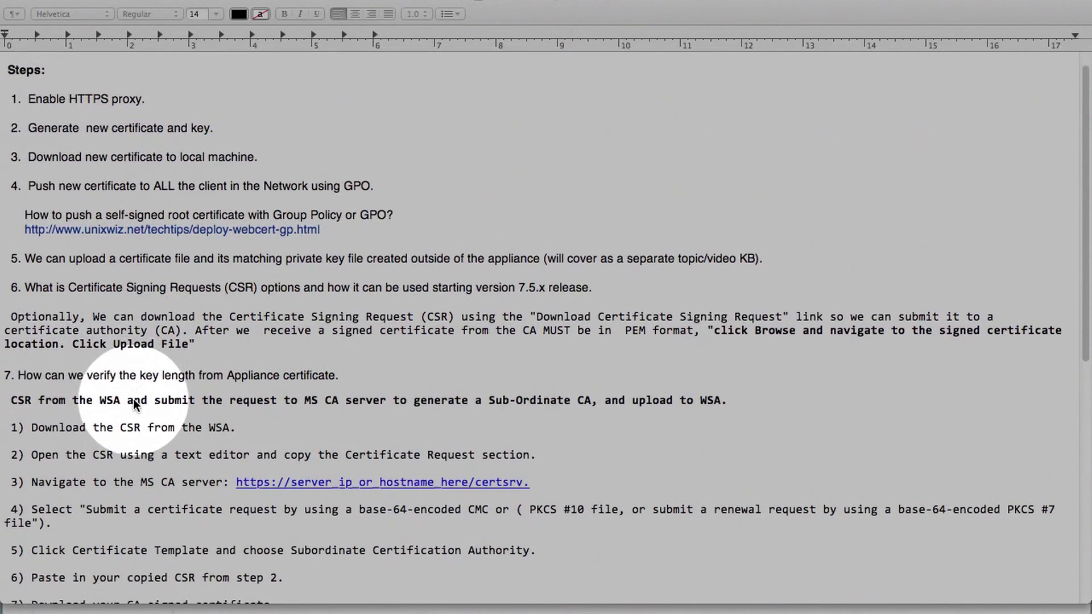
{"action": "scroll", "coordinate": [129, 405], "scroll_direction": "down", "scroll_amount": 2}
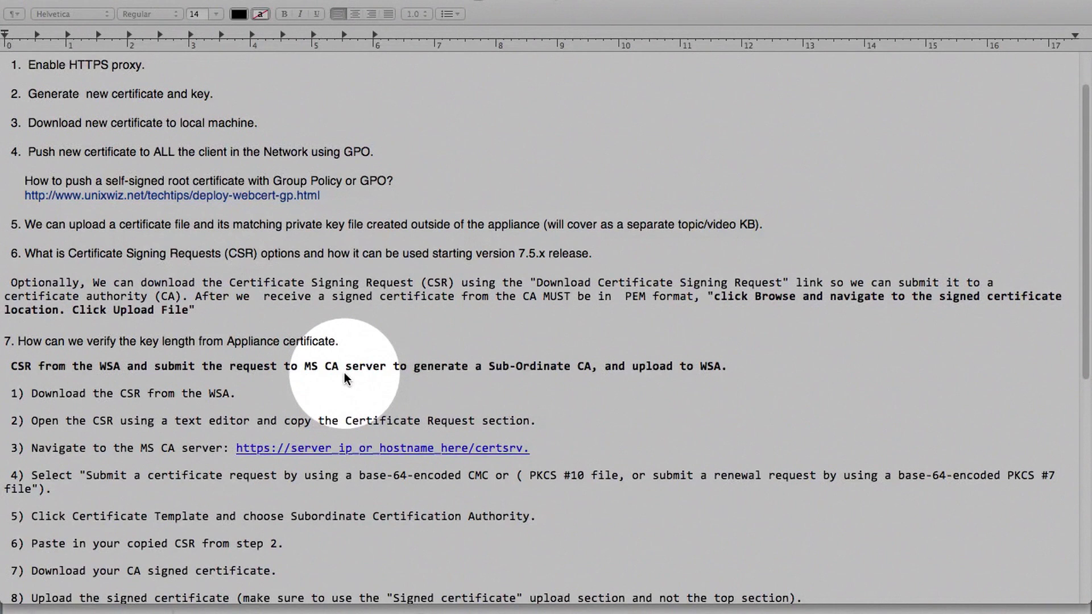
{"action": "scroll", "coordinate": [344, 373], "scroll_direction": "down", "scroll_amount": 5}
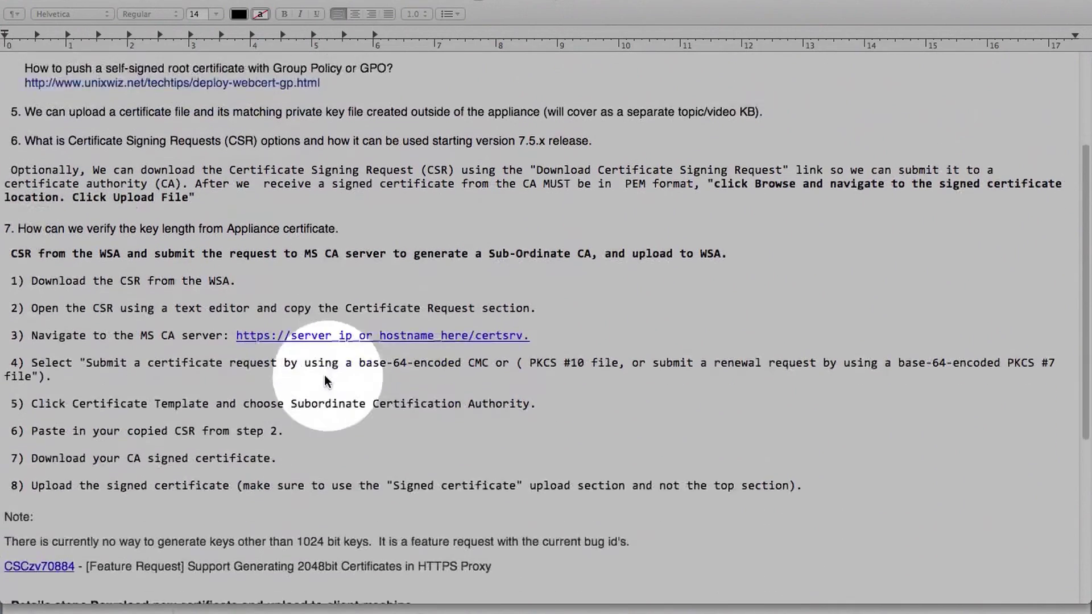
{"action": "scroll", "coordinate": [79, 379], "scroll_direction": "down", "scroll_amount": 3}
{"action": "scroll", "coordinate": [78, 380], "scroll_direction": "down", "scroll_amount": 3}
{"action": "scroll", "coordinate": [79, 379], "scroll_direction": "down", "scroll_amount": 2}
{"action": "scroll", "coordinate": [79, 386], "scroll_direction": "down", "scroll_amount": 1}
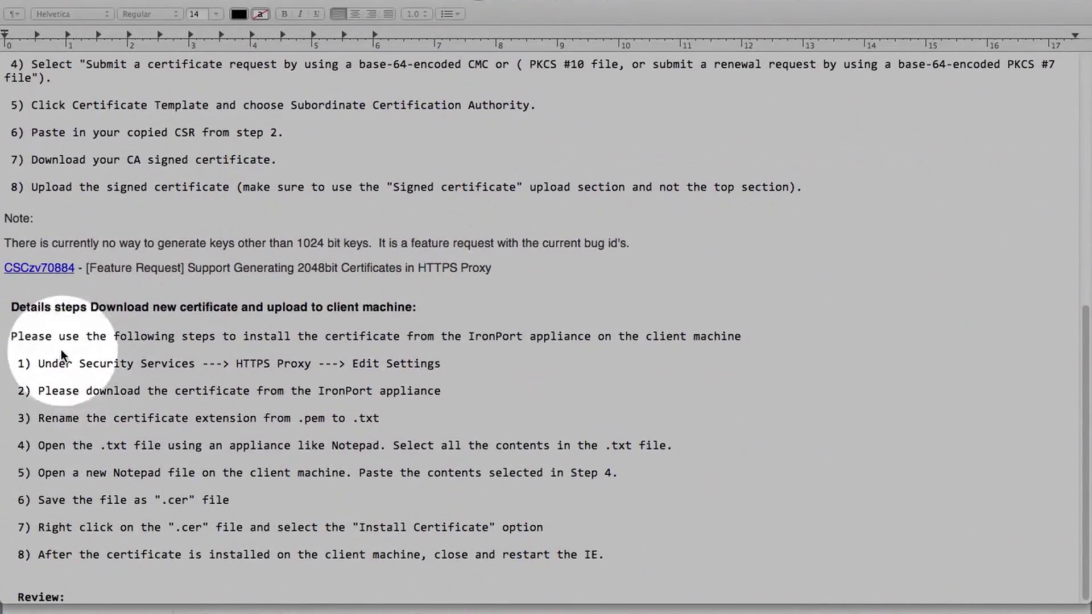
{"action": "scroll", "coordinate": [34, 364], "scroll_direction": "up", "scroll_amount": 1}
{"action": "scroll", "coordinate": [33, 361], "scroll_direction": "up", "scroll_amount": 1}
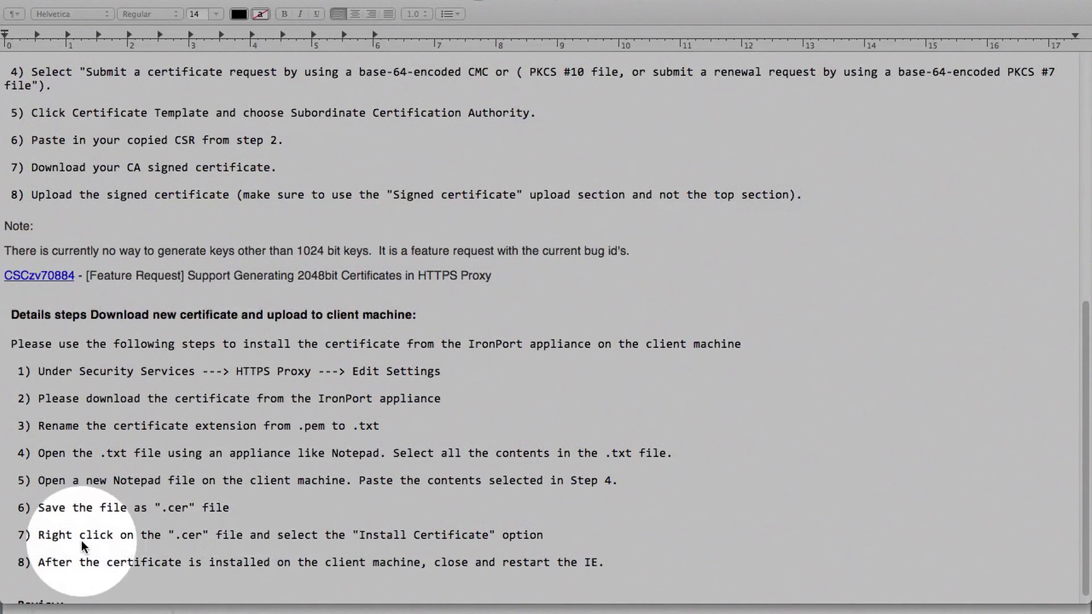
{"action": "scroll", "coordinate": [81, 541], "scroll_direction": "up", "scroll_amount": 1}
{"action": "scroll", "coordinate": [82, 541], "scroll_direction": "up", "scroll_amount": 5}
{"action": "scroll", "coordinate": [81, 540], "scroll_direction": "up", "scroll_amount": 5}
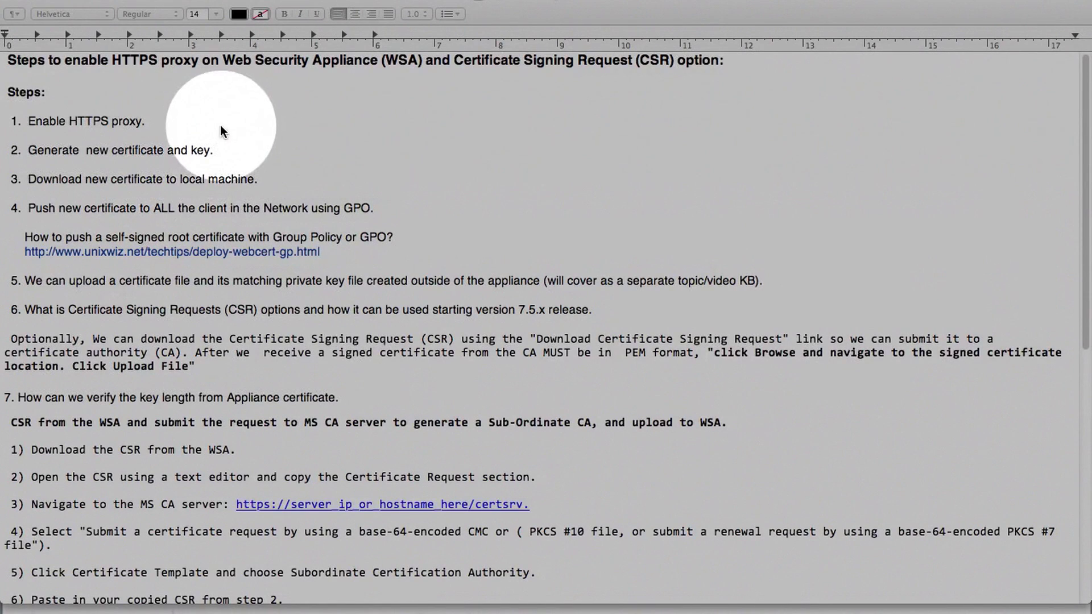